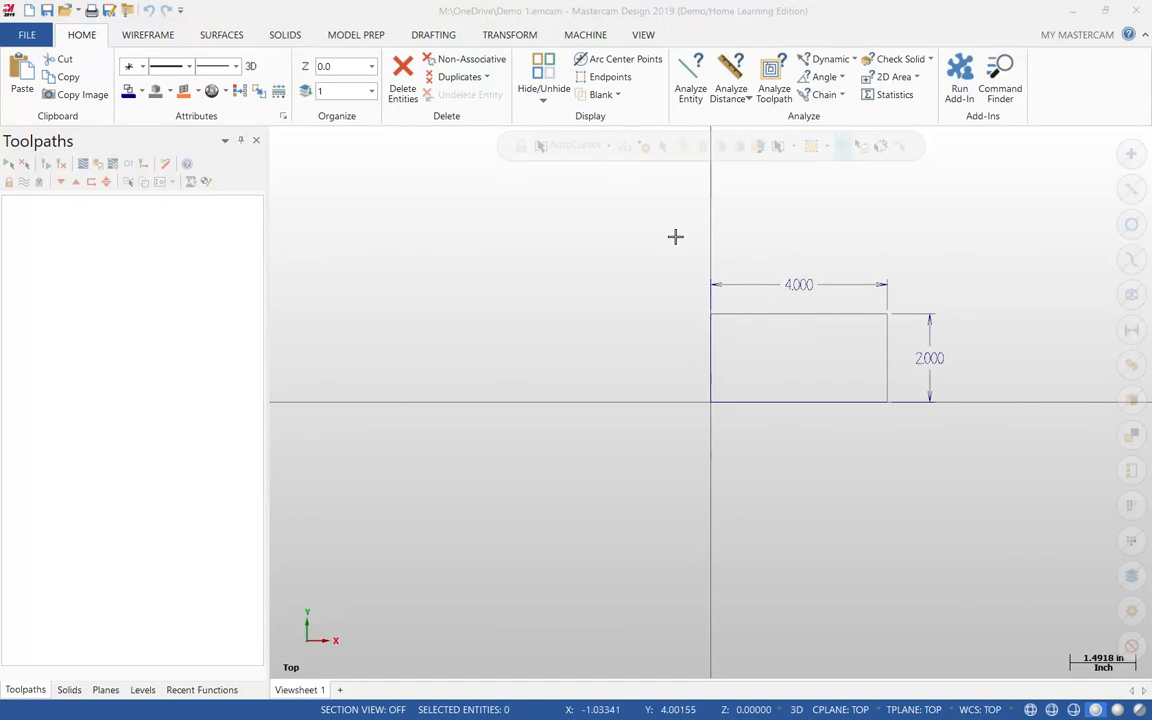
# - Add a machine group that uses the default mill
pyautogui.click(587, 42)
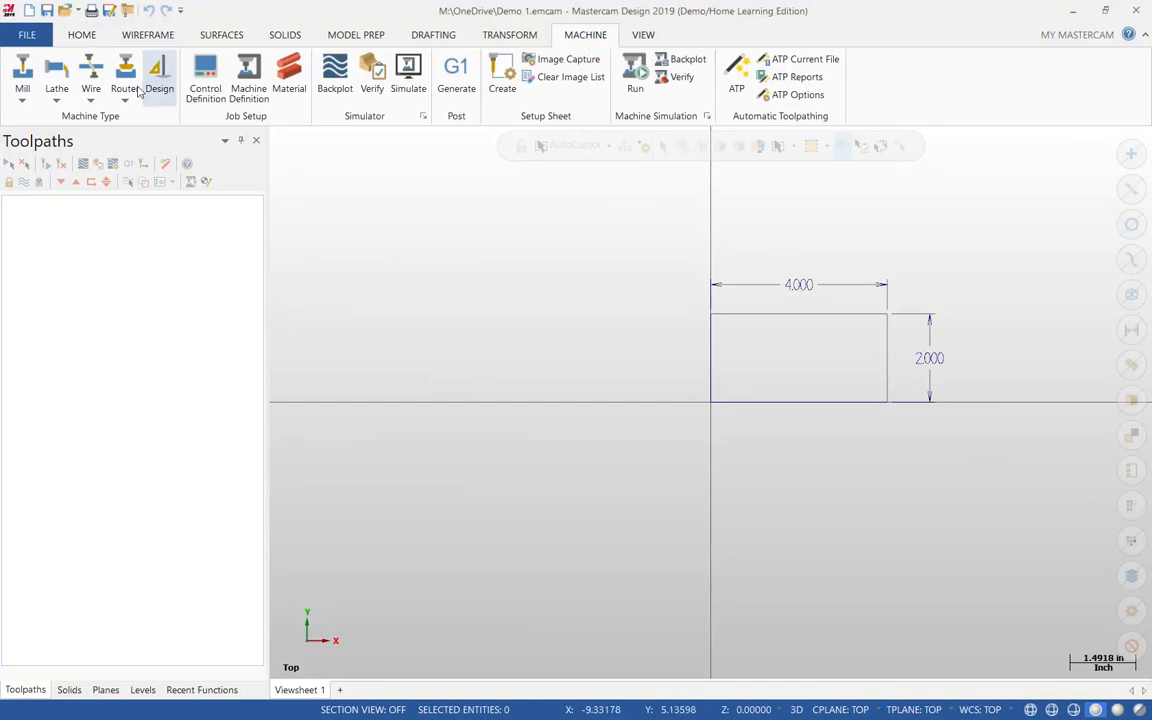
pyautogui.click(22, 101)
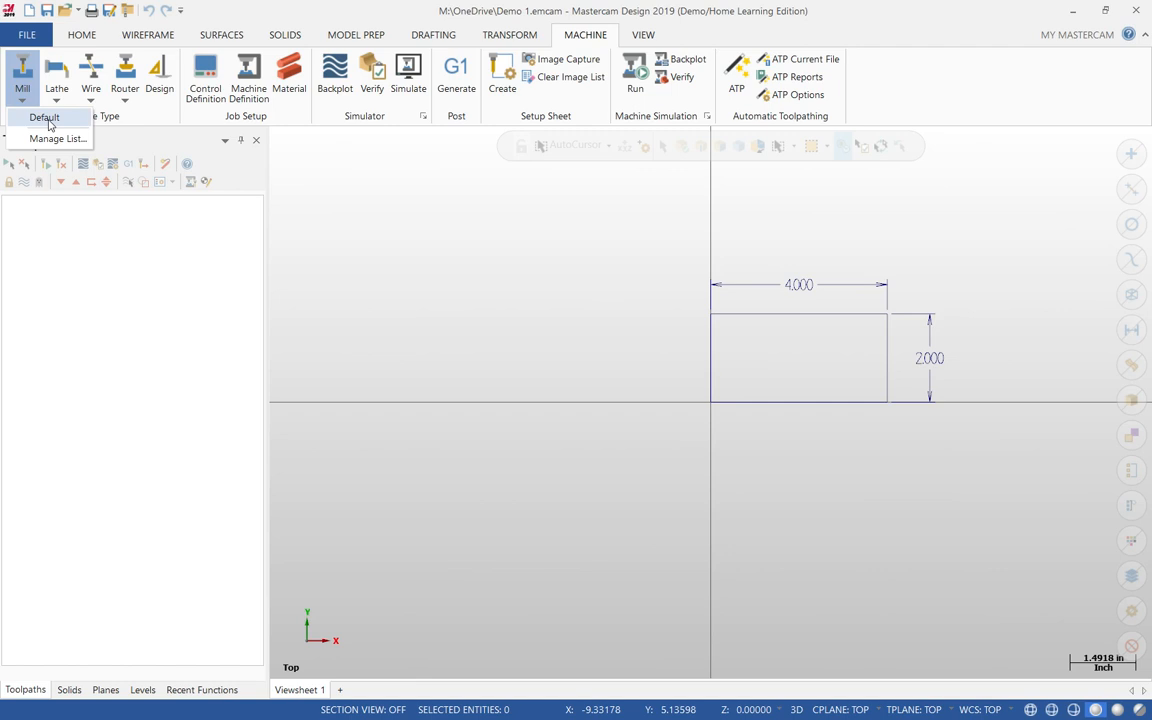
pyautogui.click(45, 118)
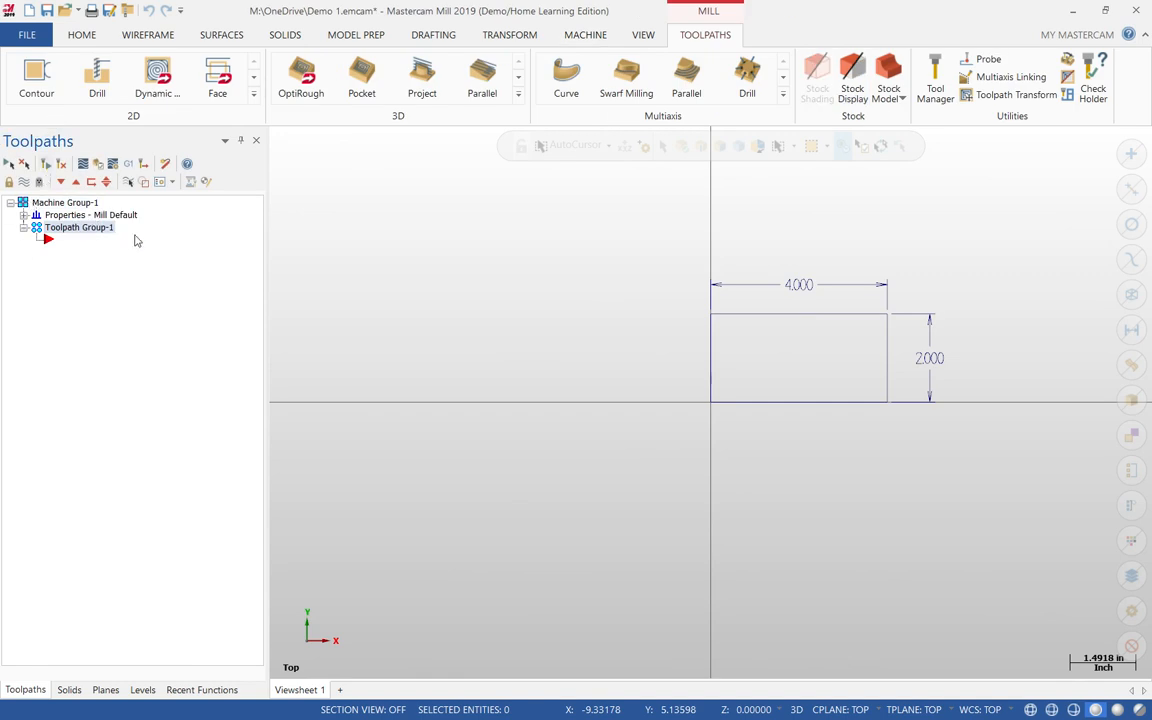
# - In the tool settings, assign tool numbers sequentially and override defaults with modal values for clearance height, retract height and feed plane
pyautogui.click(23, 215)
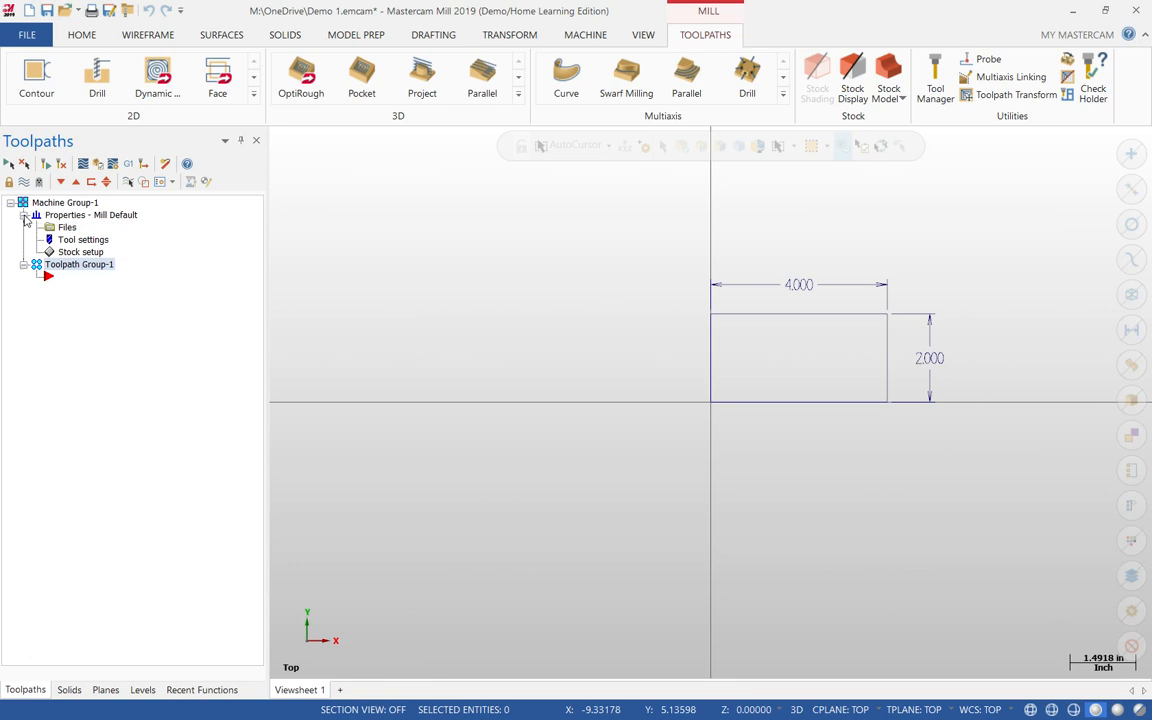
pyautogui.click(82, 239)
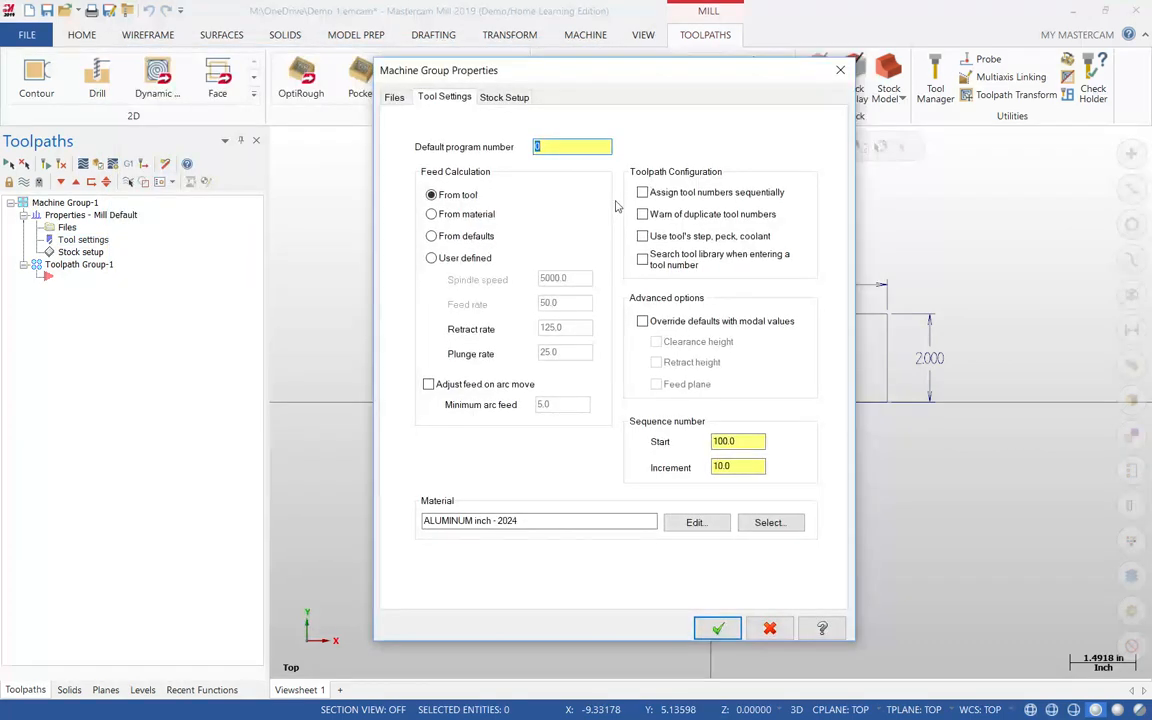
pyautogui.click(643, 193)
pyautogui.click(684, 324)
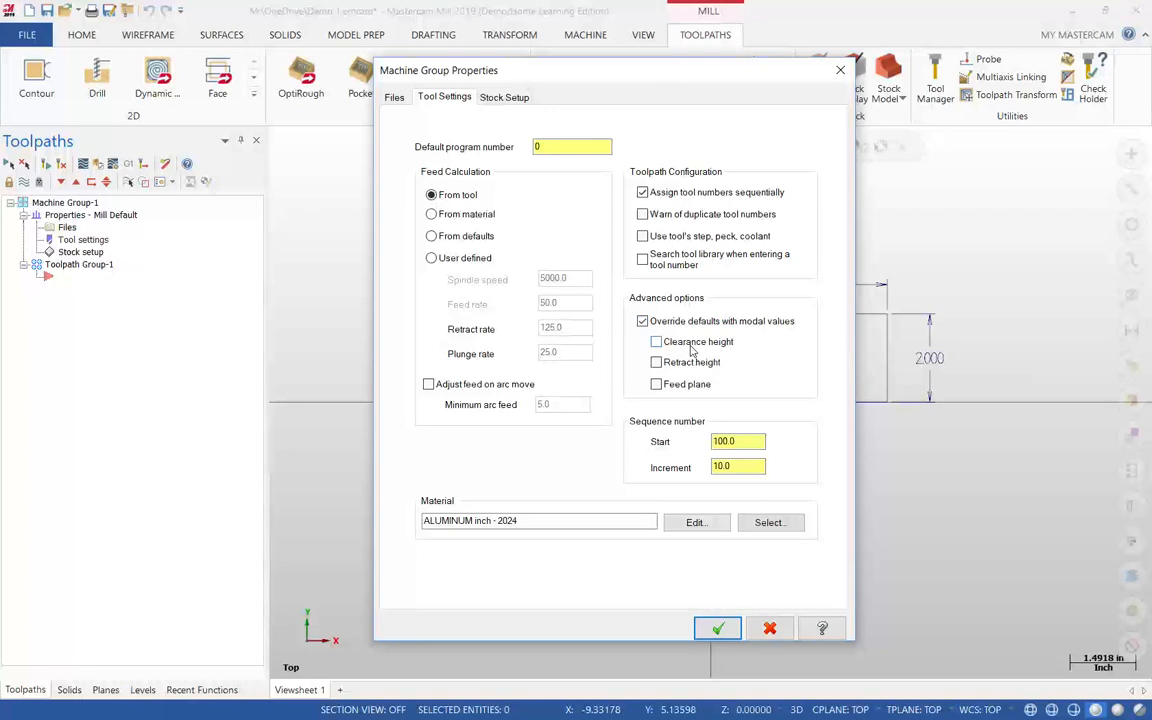
pyautogui.click(690, 343)
pyautogui.click(691, 364)
pyautogui.click(691, 387)
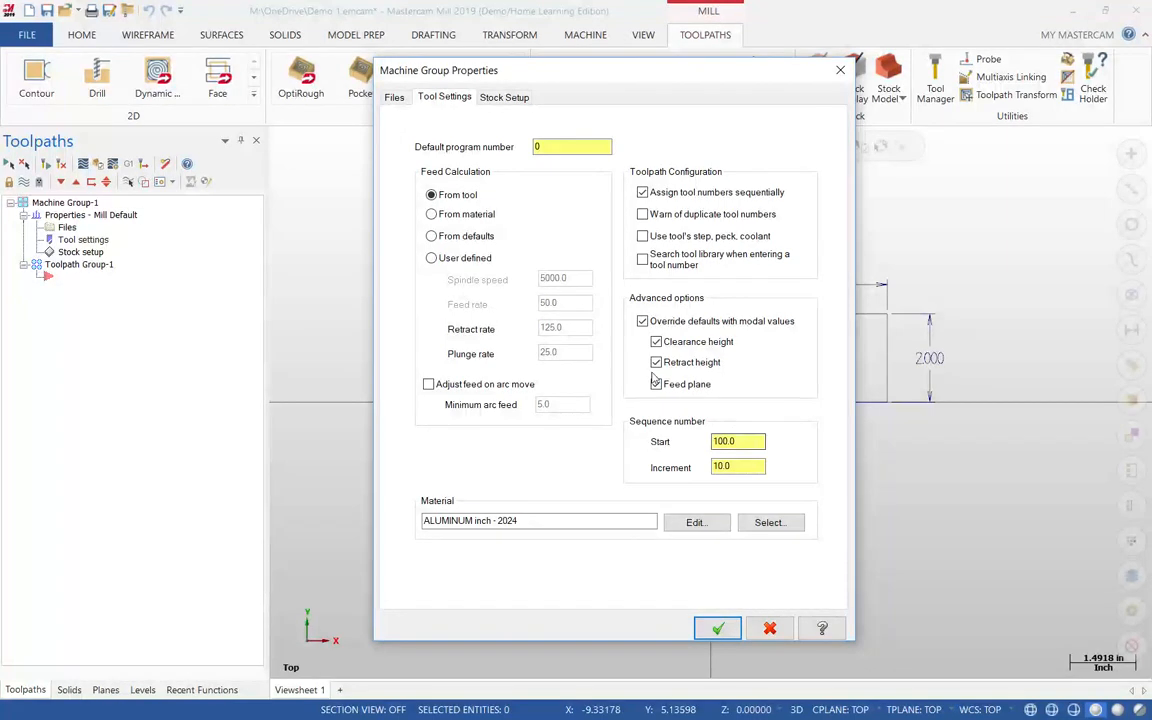
# - In the stock setup, define rectangular stock 4.0 in X by 2.0 in Y from the rectangle's opposite corners
pyautogui.click(503, 99)
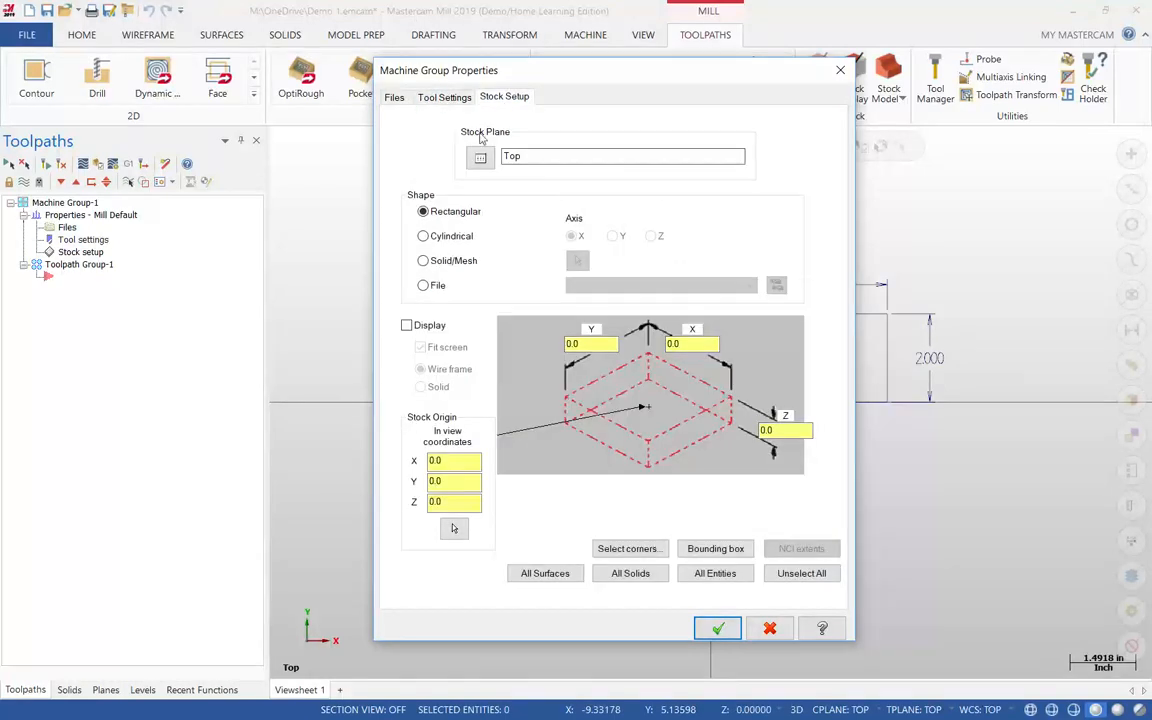
pyautogui.moveTo(664, 70); pyautogui.dragTo(355, 56)
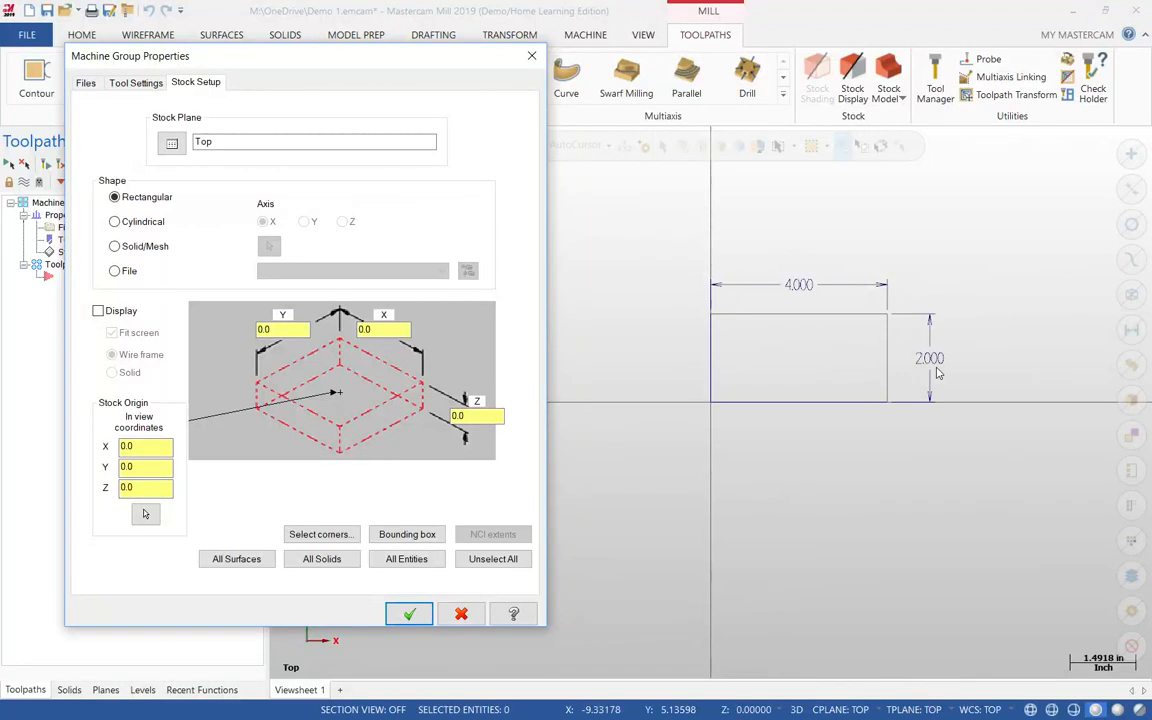
pyautogui.click(414, 565)
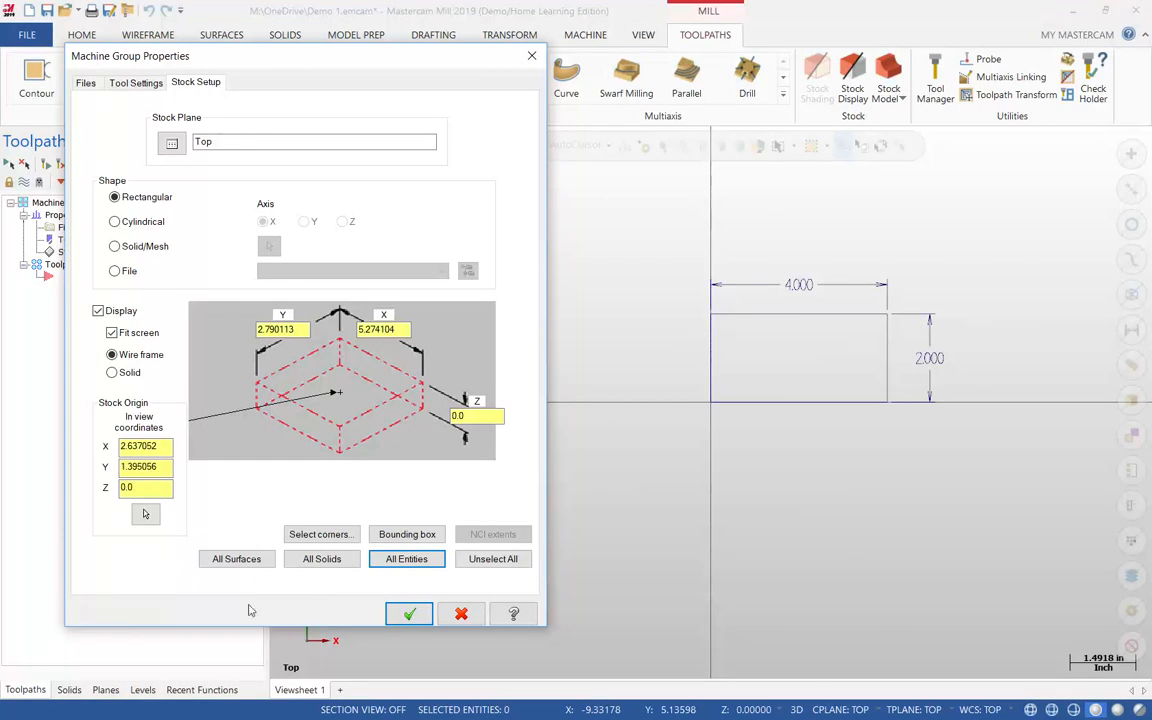
pyautogui.click(320, 535)
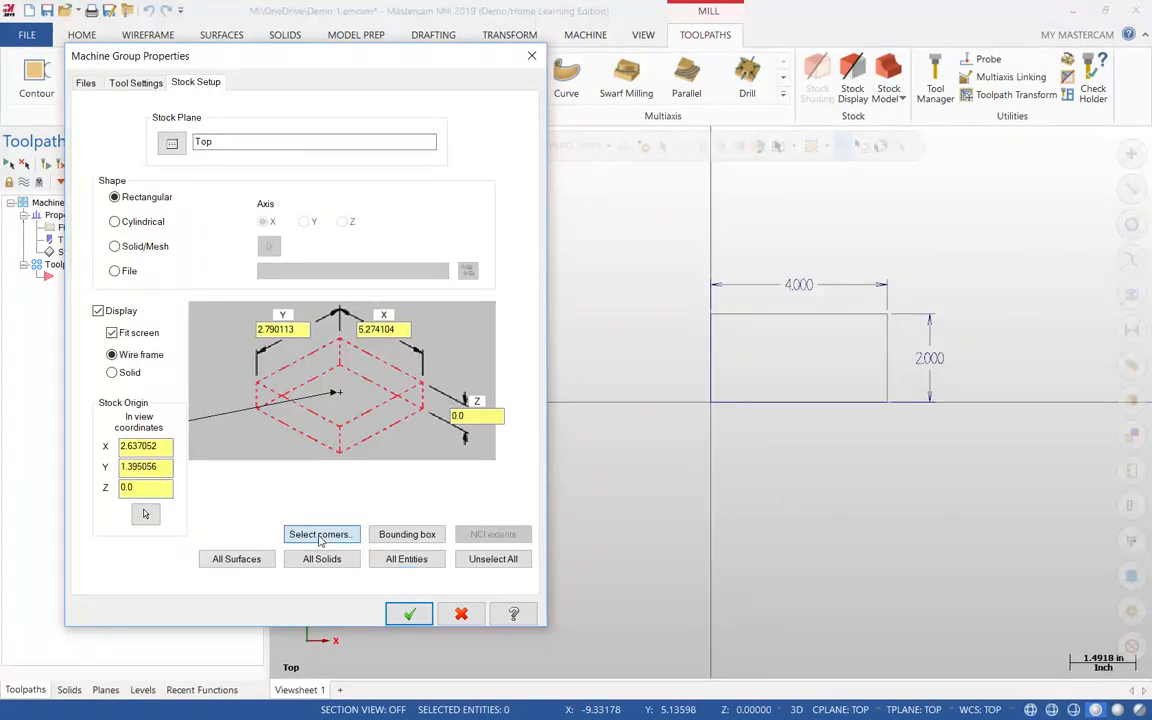
pyautogui.click(712, 314)
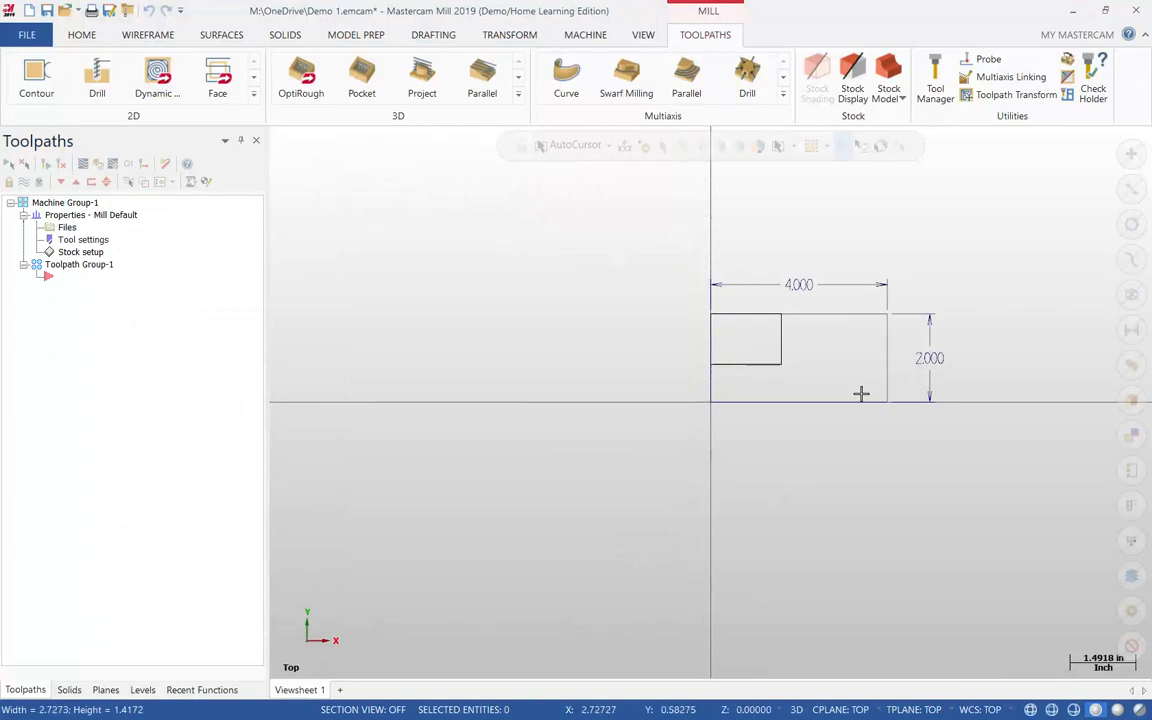
pyautogui.click(888, 403)
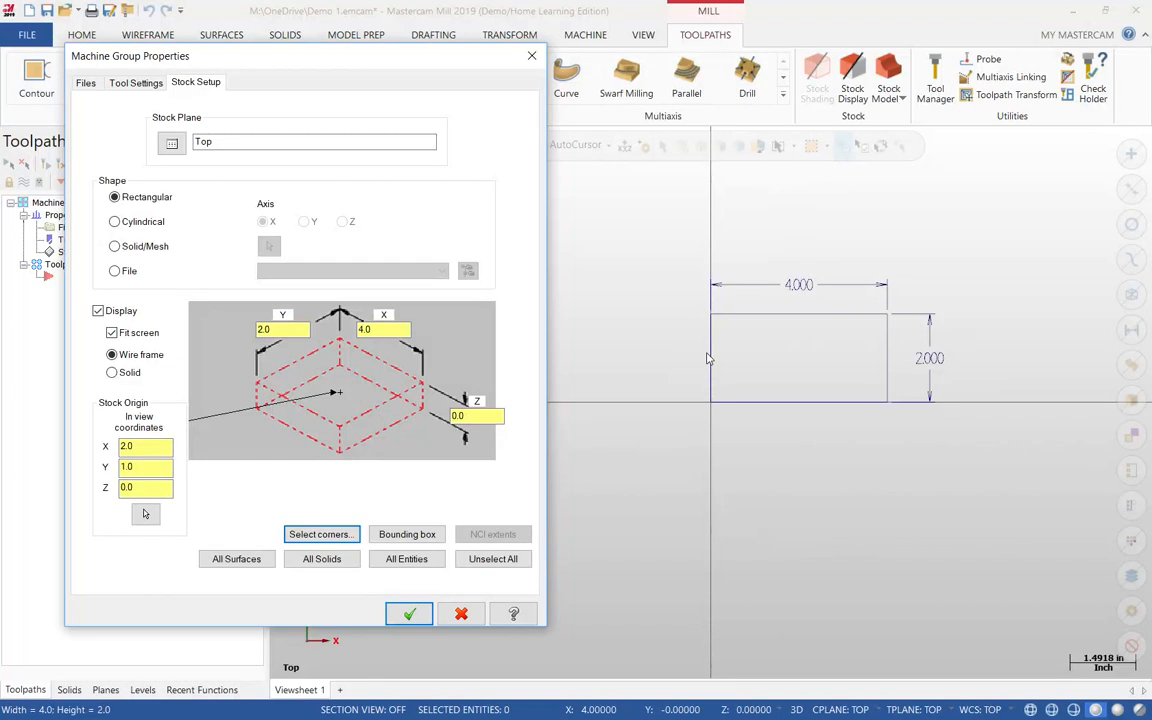
# - Set the stock's Z thickness to 1, accept the setup and check the block in 3D
pyautogui.click(491, 423)
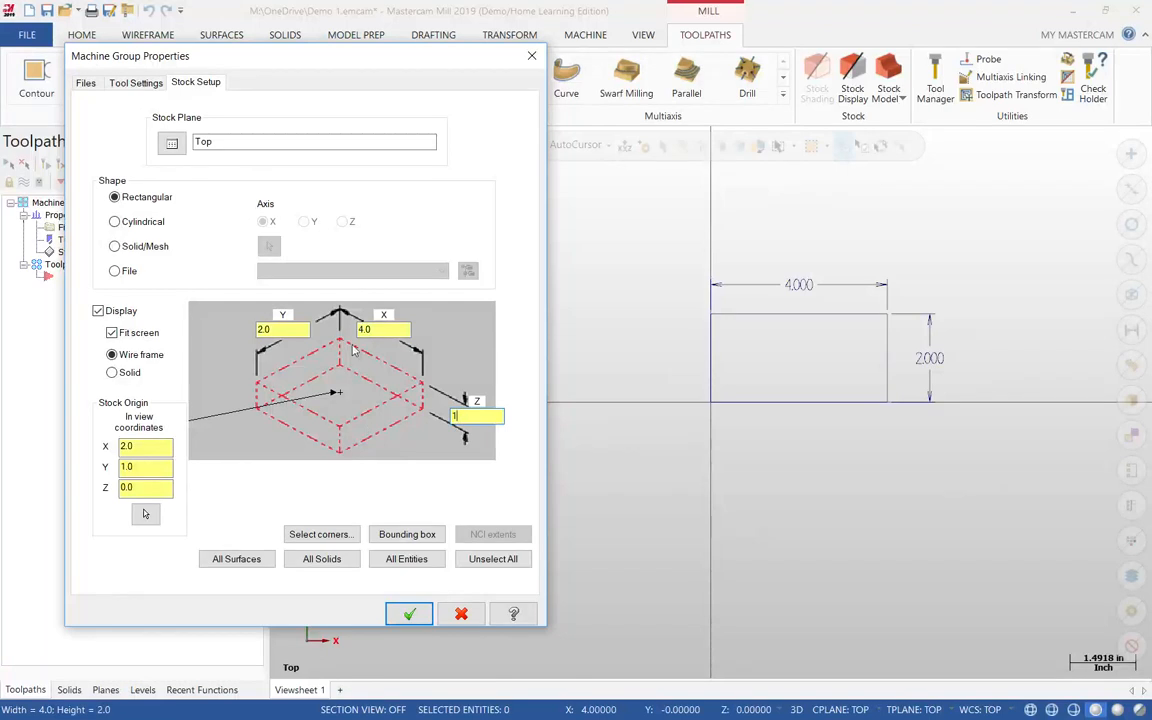
pyautogui.write('1')
pyautogui.click(409, 613)
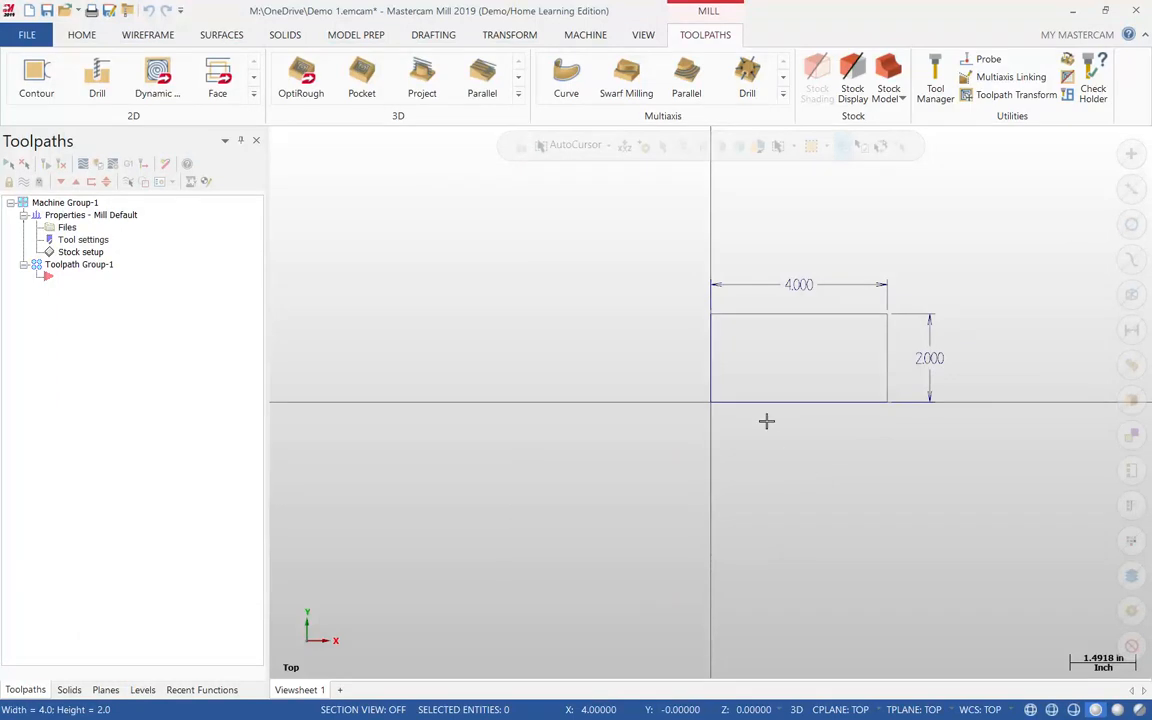
pyautogui.moveTo(751, 391); pyautogui.dragTo(716, 346, button='middle')
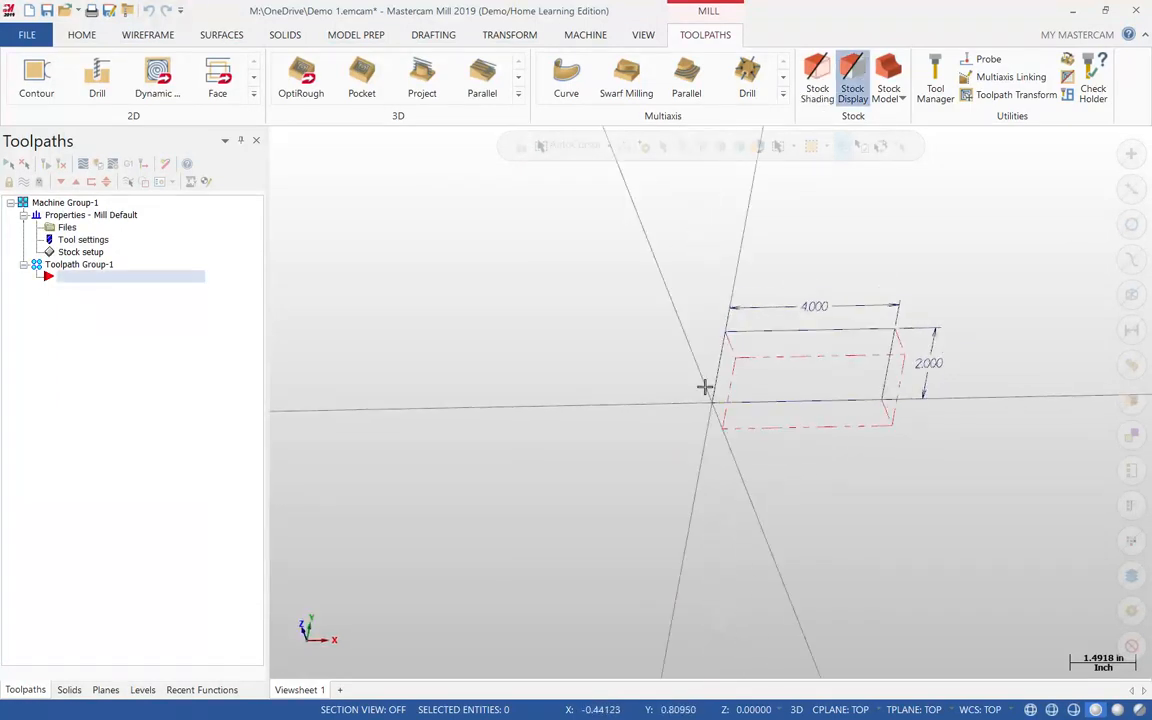
# - Set the stock origin's X and Y coordinates to 0, accept and check where the block sits
pyautogui.click(80, 252)
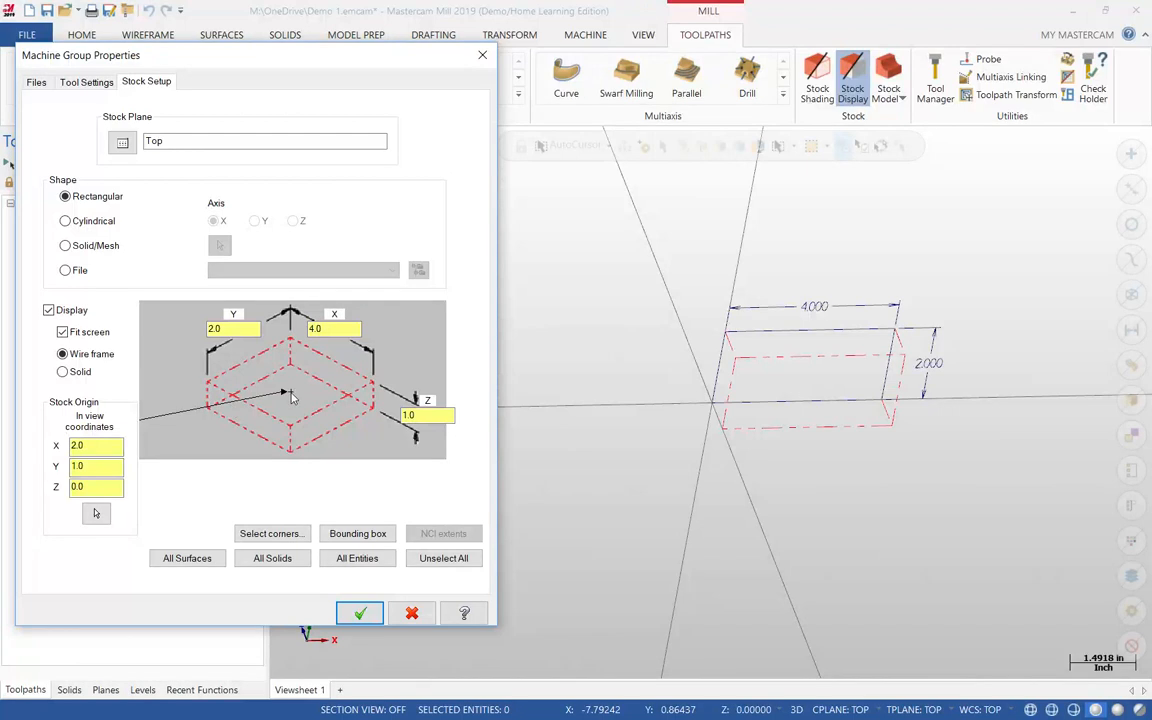
pyautogui.doubleClick(95, 445)
pyautogui.write('0')
pyautogui.press('Tab')
pyautogui.write('0')
pyautogui.click(359, 614)
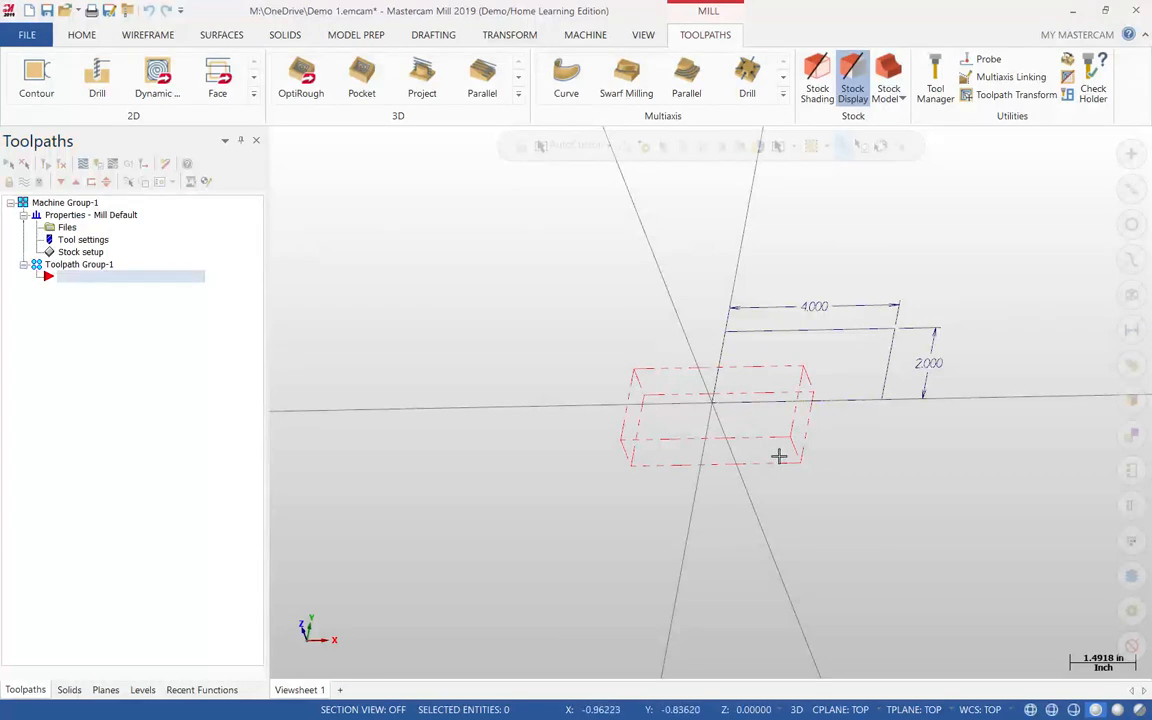
pyautogui.moveTo(707, 457); pyautogui.dragTo(760, 407, button='middle')
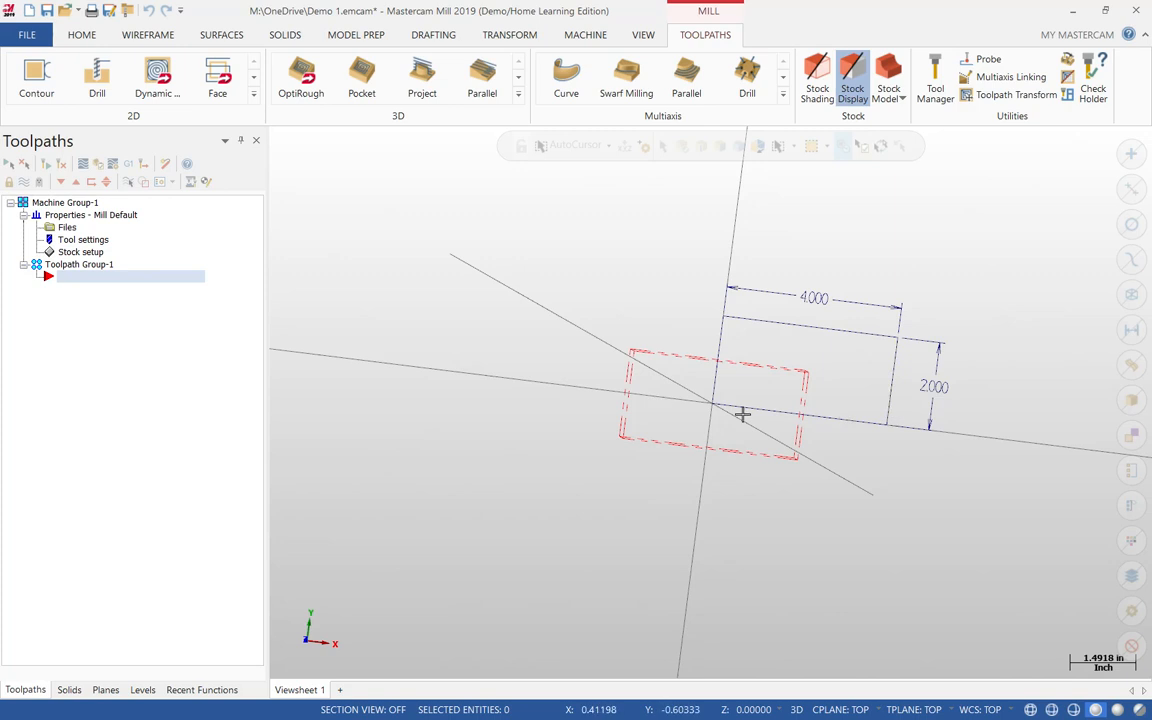
pyautogui.moveTo(697, 478); pyautogui.dragTo(681, 427, button='middle')
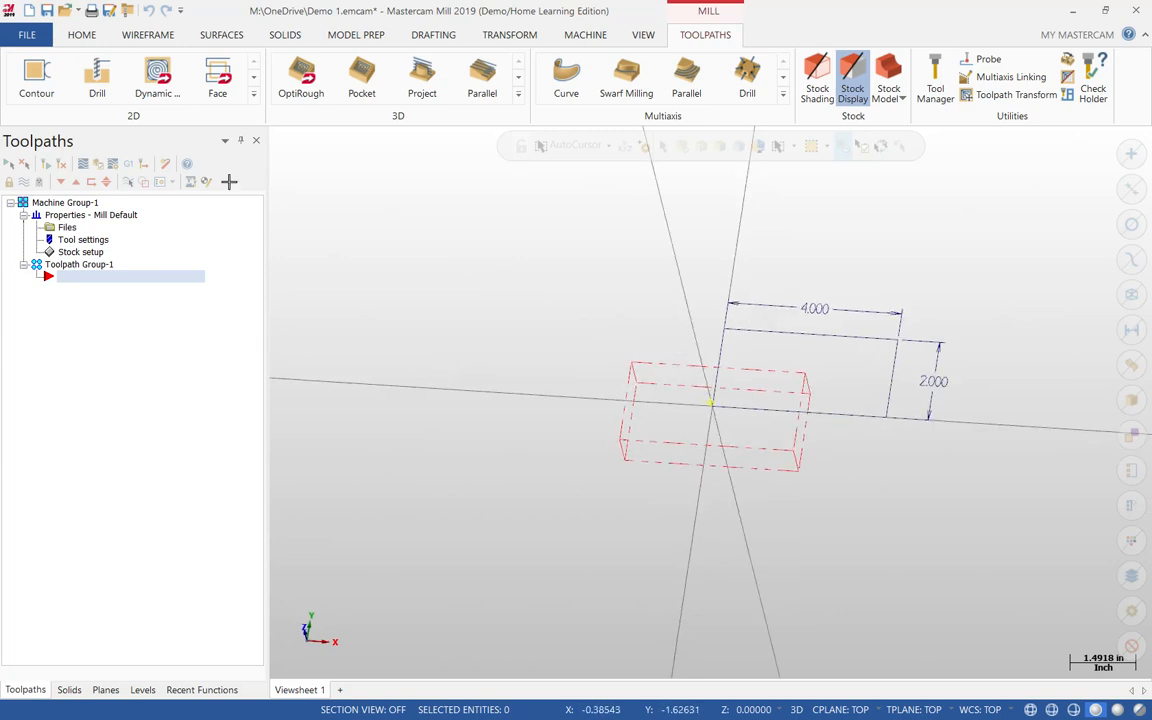
# - Anchor the stock origin at the block's top-face corner that matches the rectangle's lower-left corner, and accept the setup
pyautogui.doubleClick(87, 253)
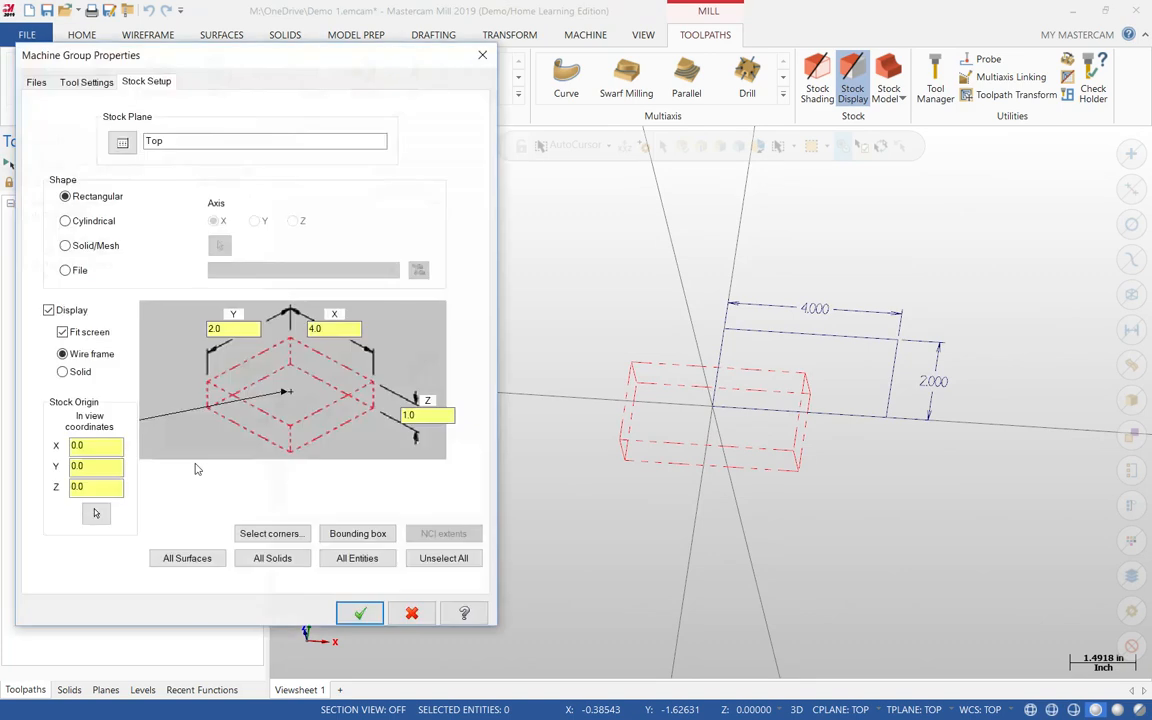
pyautogui.click(206, 384)
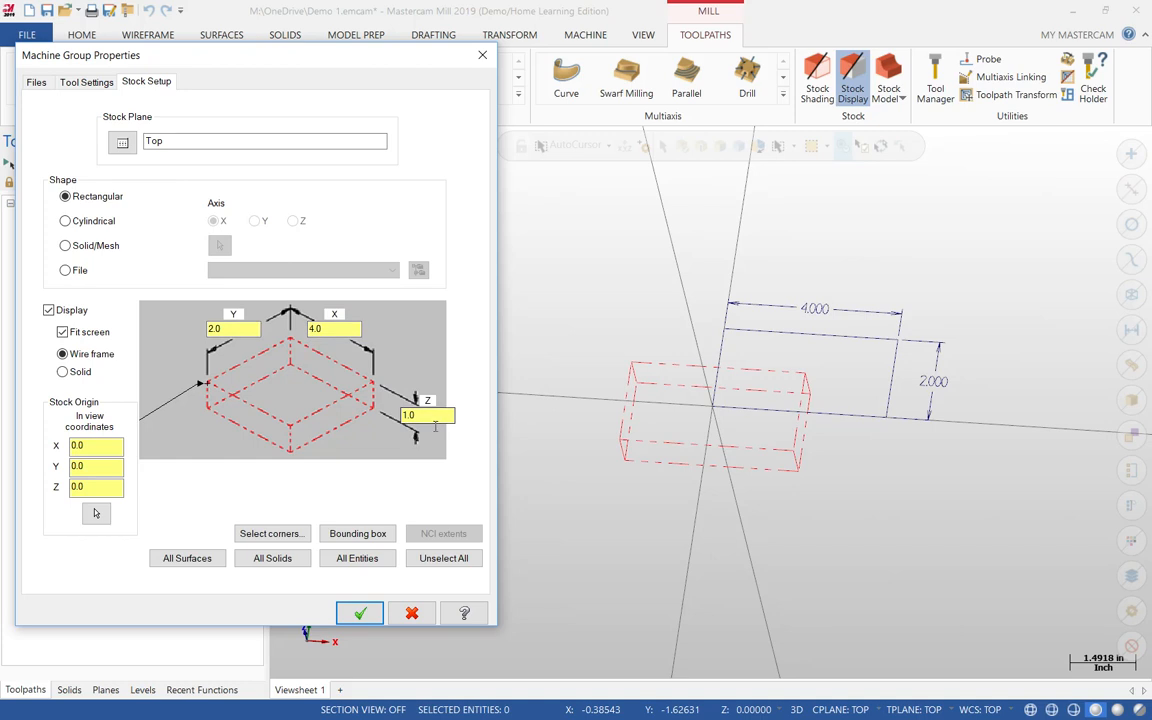
pyautogui.click(360, 613)
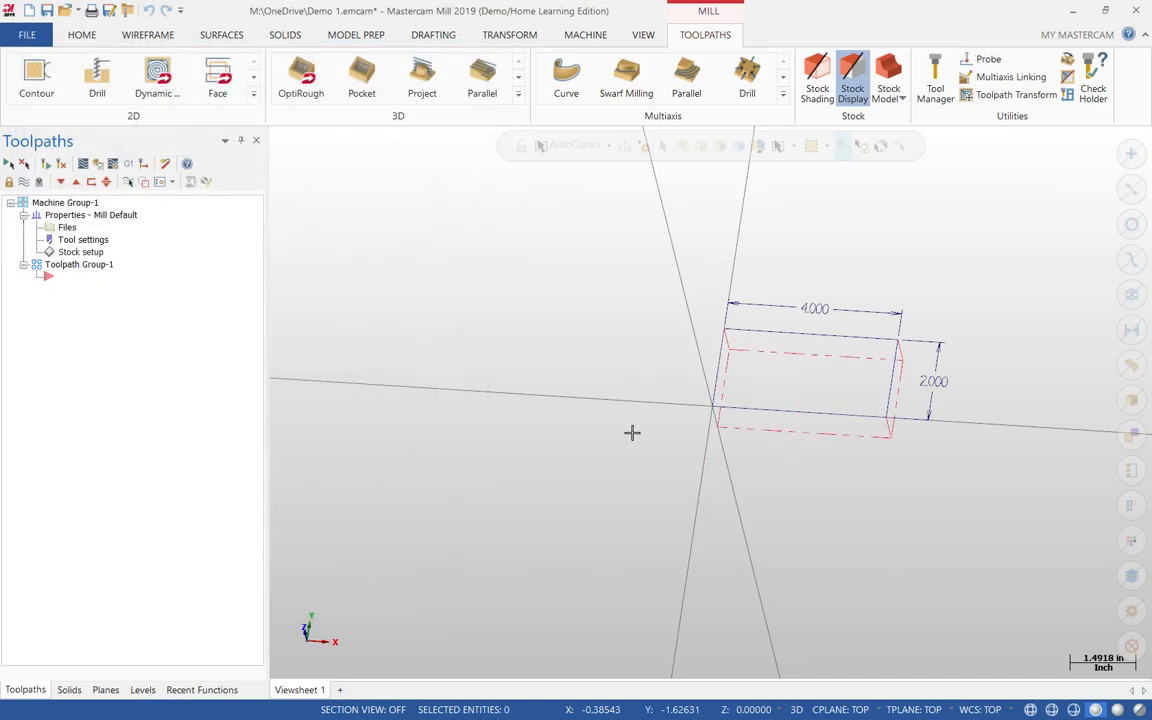
pyautogui.moveTo(630, 377); pyautogui.dragTo(640, 312, button='middle')
# - Set the stock origin's Z coordinate to 0.05, accept and inspect the extra material above the rectangle
pyautogui.click(80, 252)
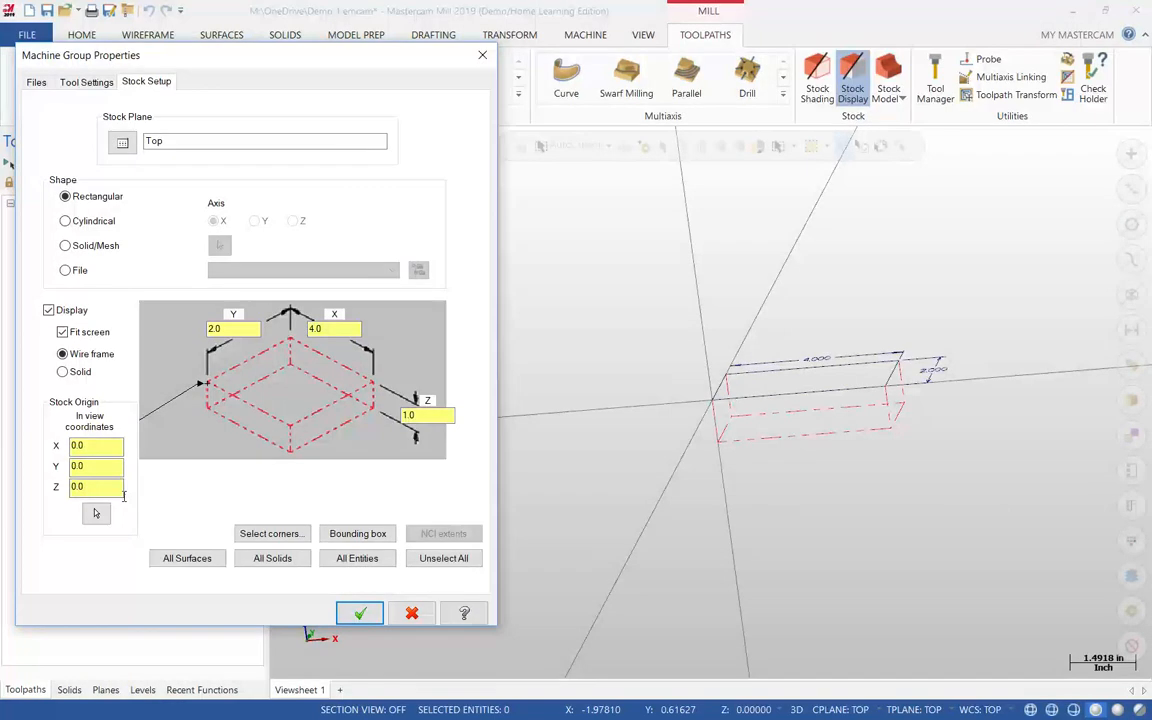
pyautogui.moveTo(122, 488); pyautogui.dragTo(79, 488)
pyautogui.write('.05')
pyautogui.click(362, 614)
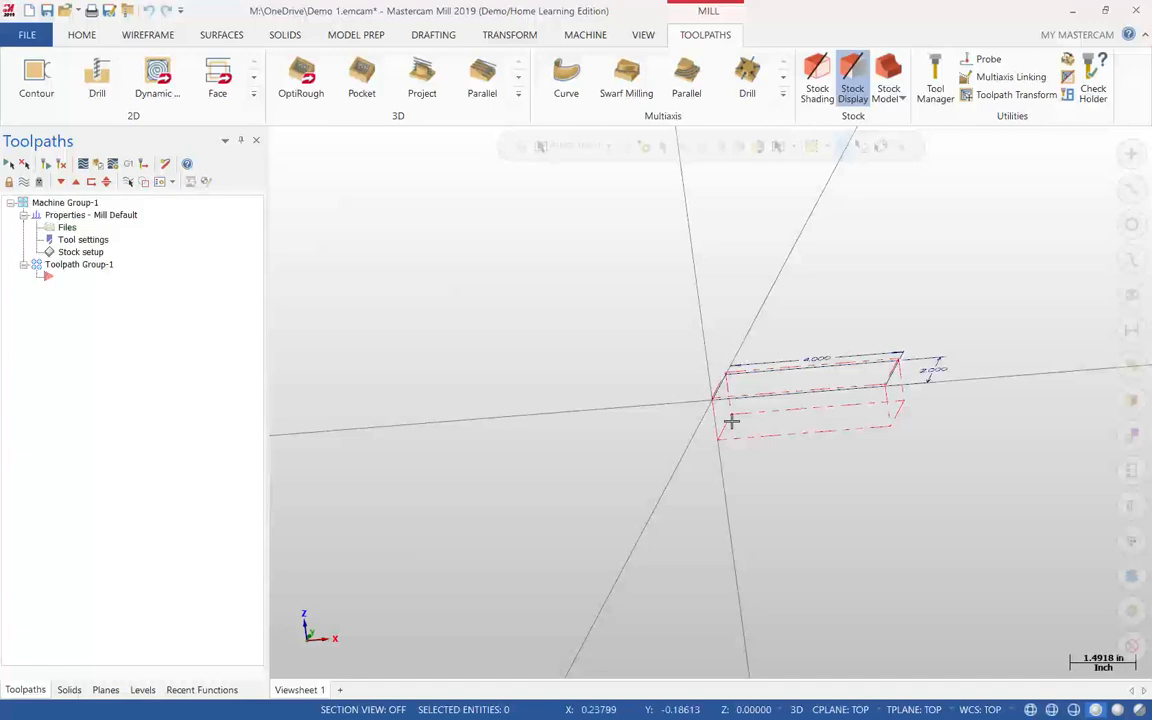
pyautogui.scroll(6, 730, 410)
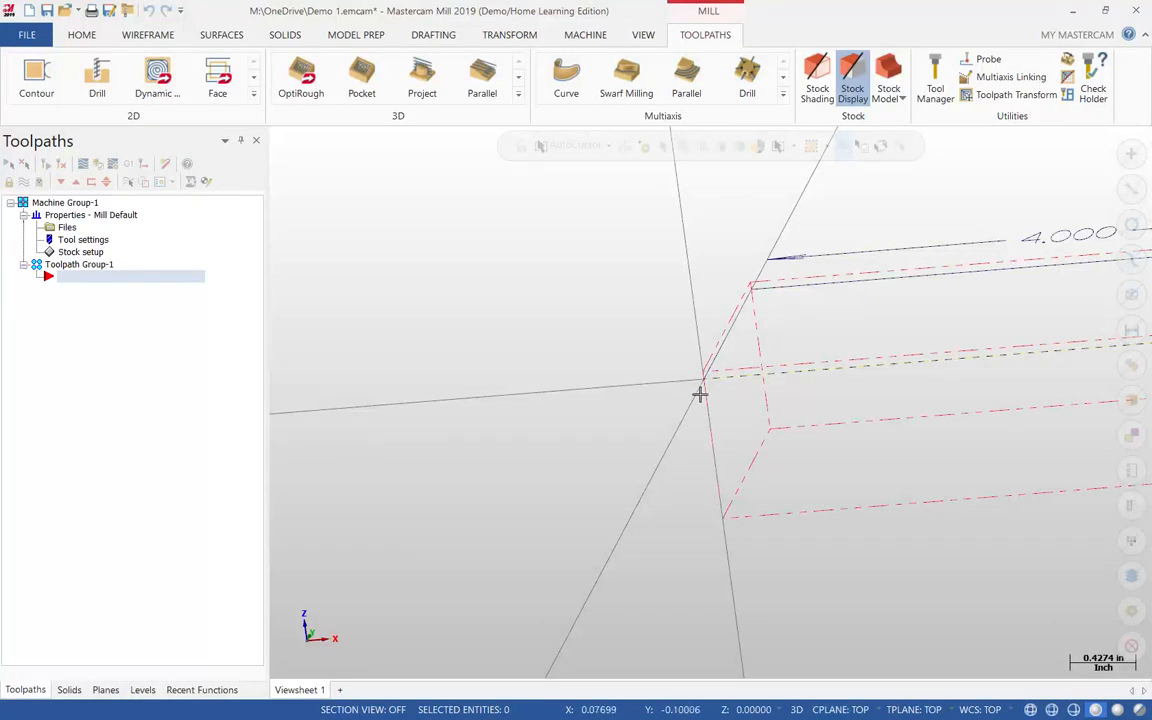
# - Return to the Top view and delete the rectangle's 4.000 and 2.000 dimensions
pyautogui.click(632, 38)
pyautogui.click(140, 78)
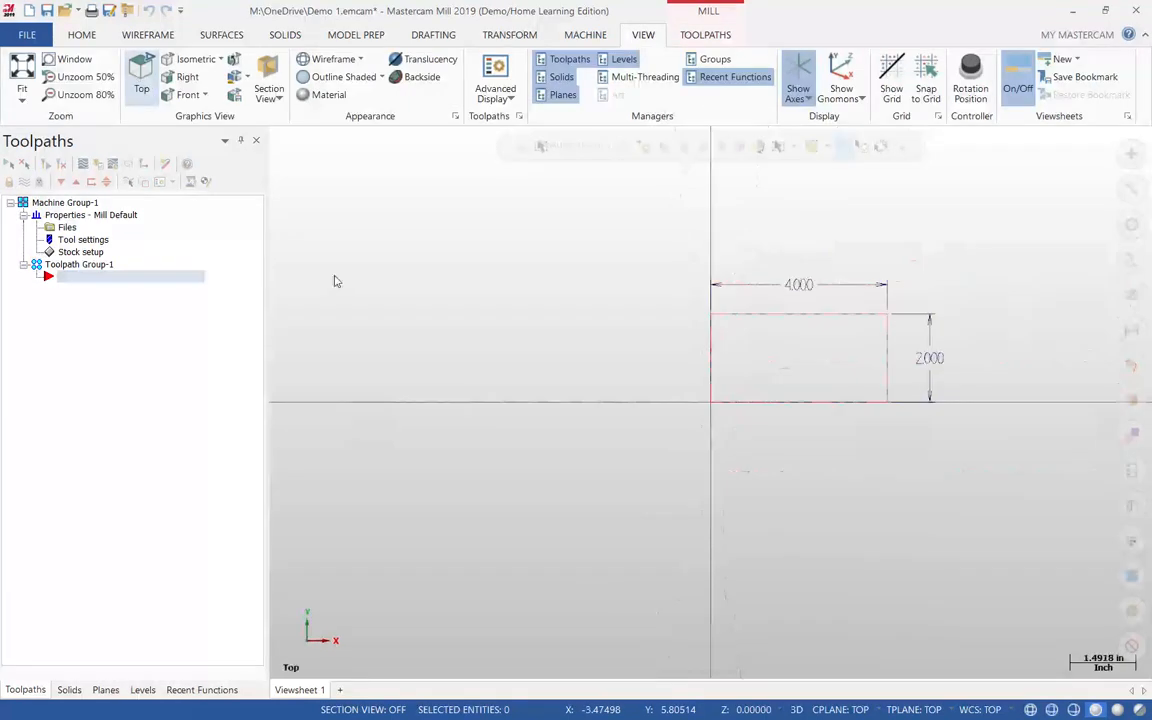
pyautogui.click(813, 297)
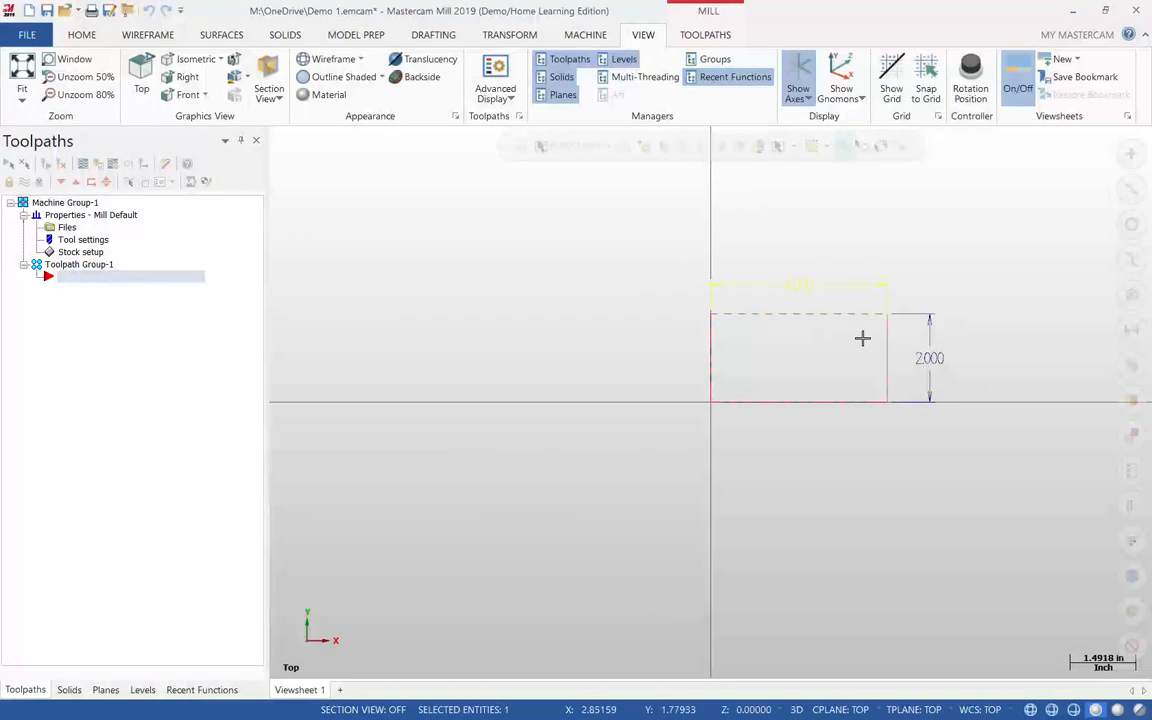
pyautogui.press('Delete')
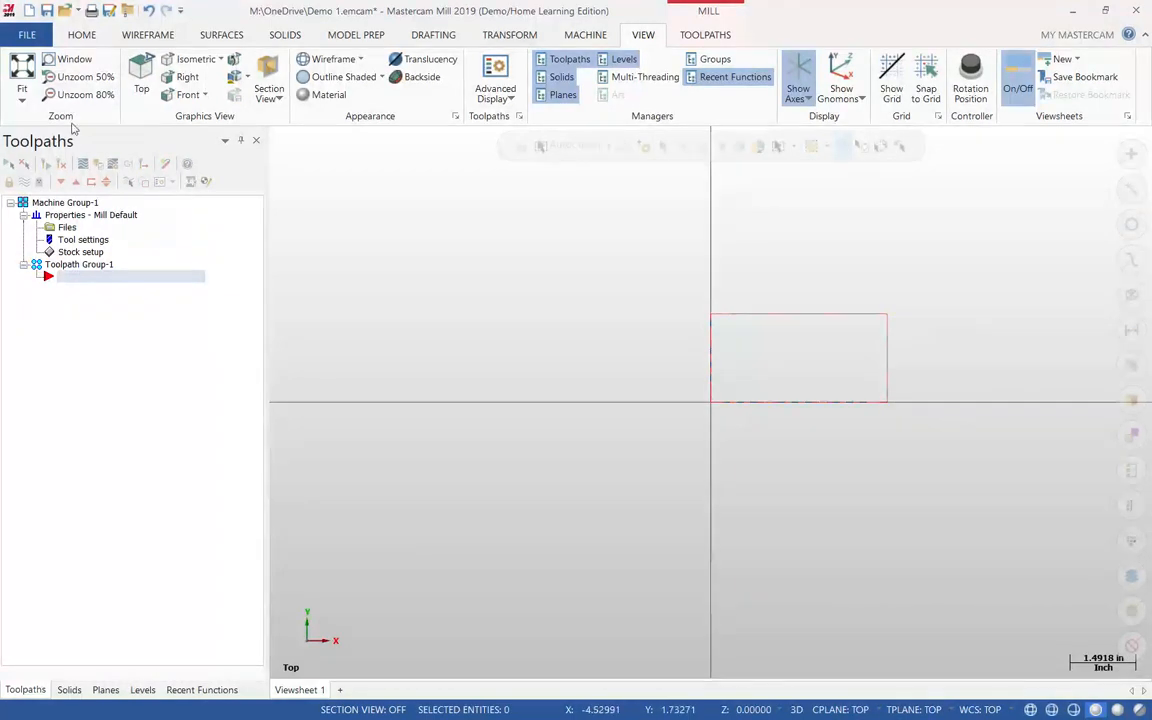
# - Reopen the stock setup and size the stock from all entities
pyautogui.click(80, 252)
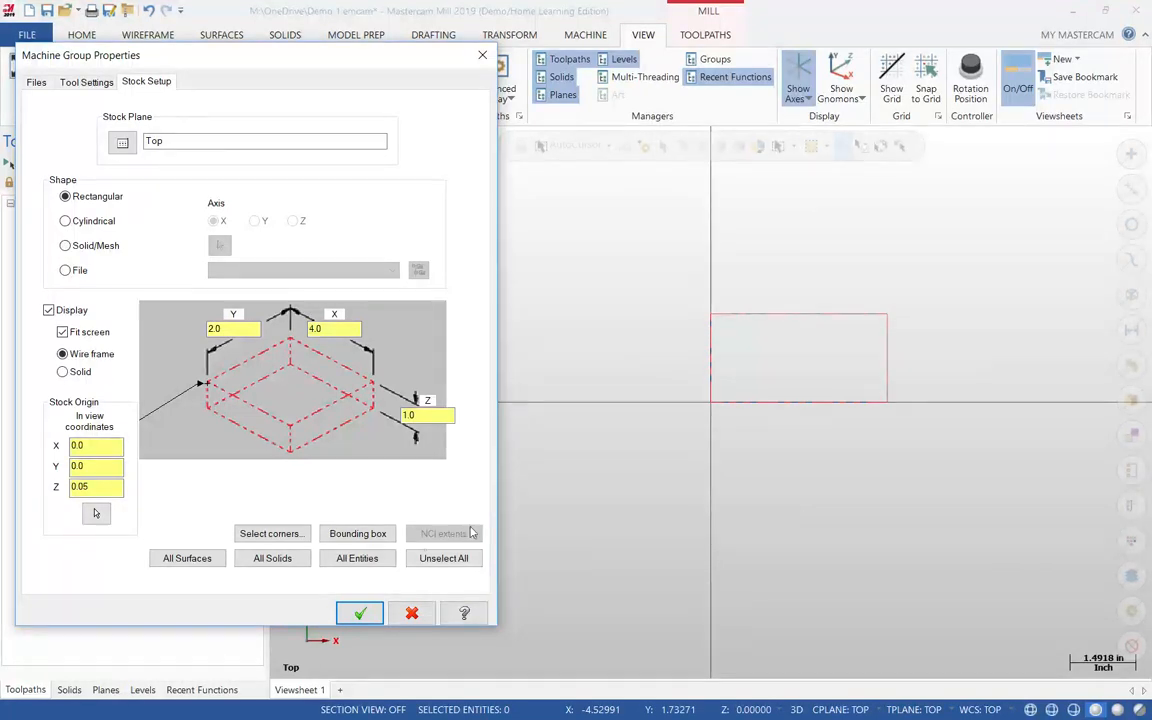
pyautogui.click(354, 559)
pyautogui.click(355, 558)
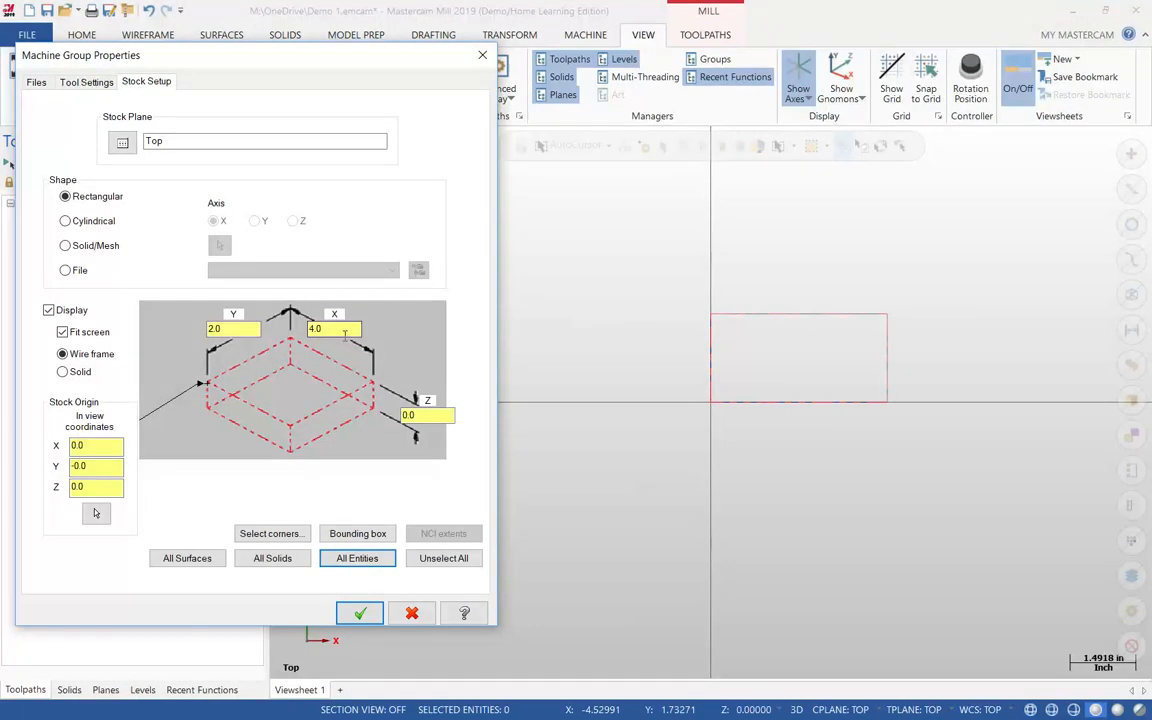
# - Set the stock's Z thickness to 1 and its origin's Z coordinate to 0.1, accept and check the block in 3D
pyautogui.moveTo(438, 415); pyautogui.dragTo(352, 424)
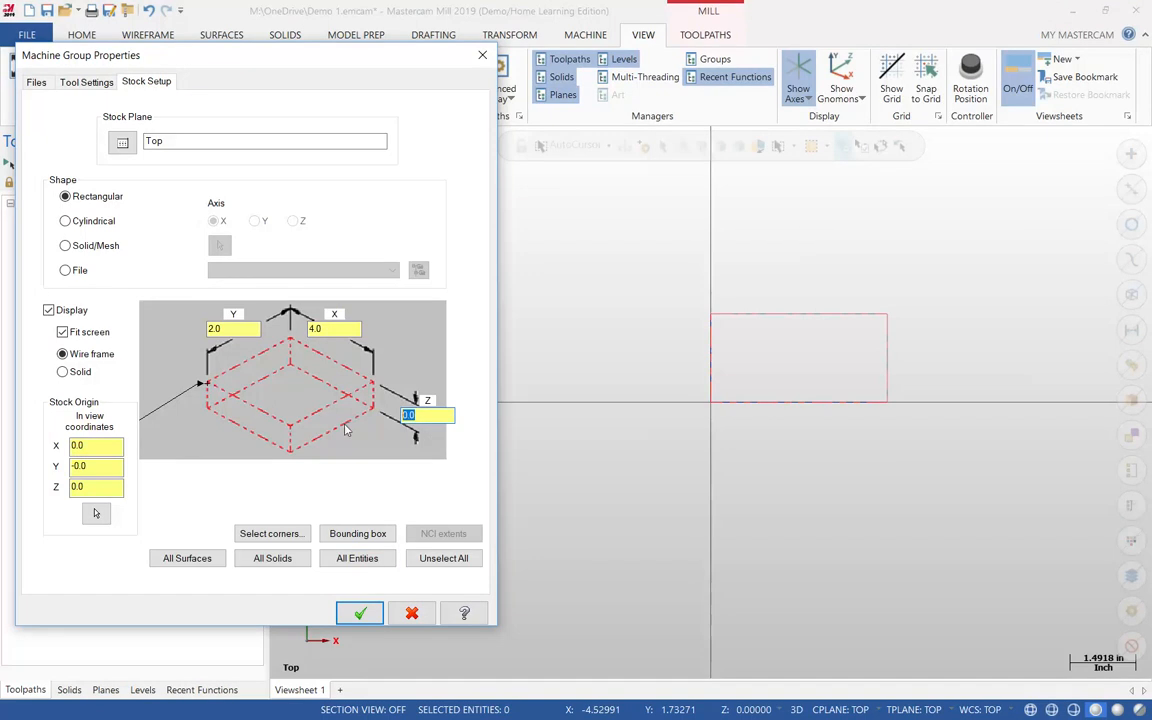
pyautogui.write('1')
pyautogui.moveTo(94, 491); pyautogui.dragTo(1, 488)
pyautogui.write('.1')
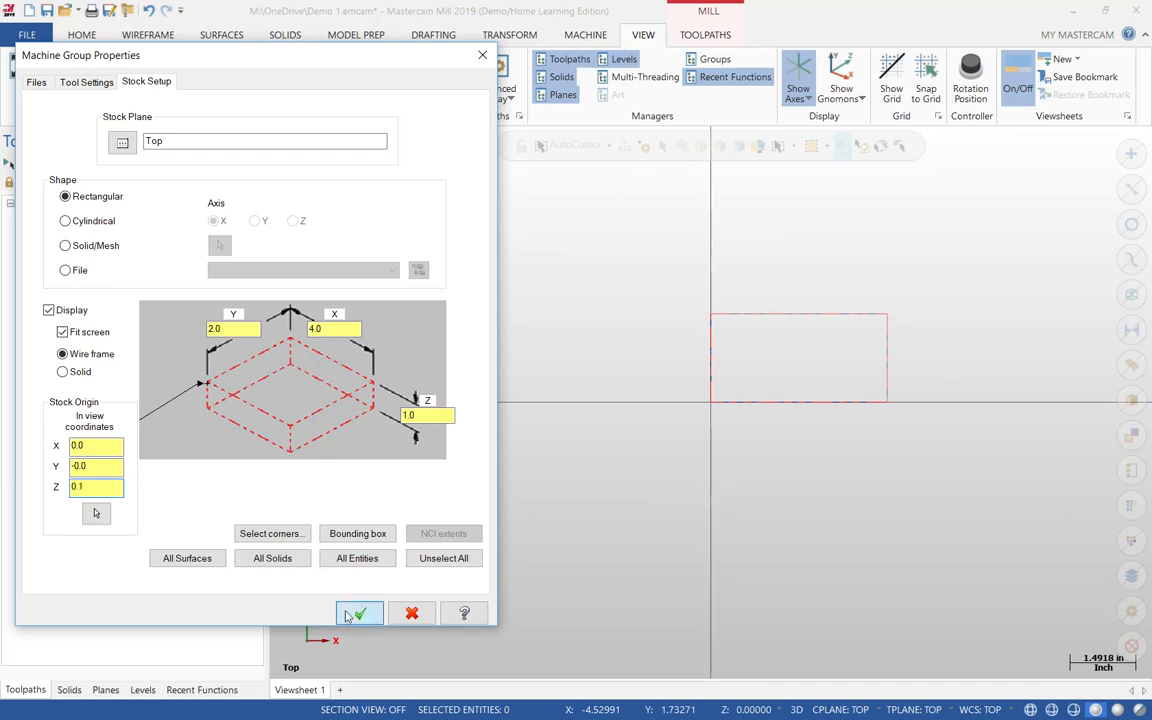
pyautogui.click(360, 612)
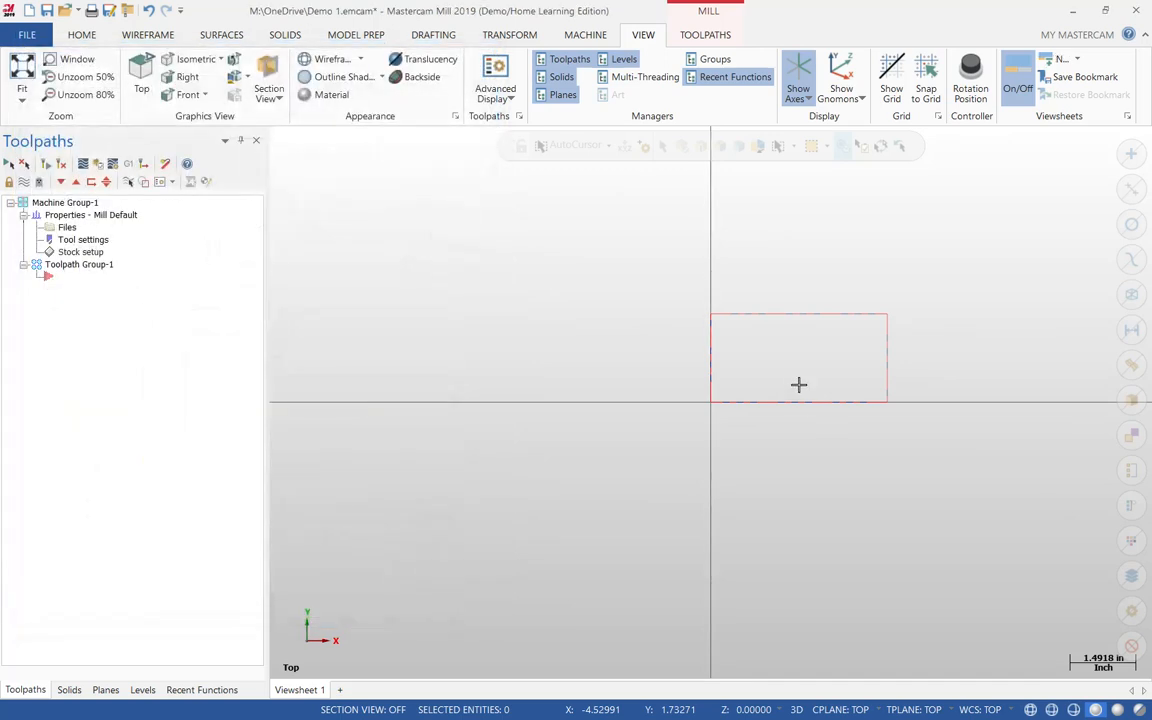
pyautogui.moveTo(797, 363); pyautogui.dragTo(765, 356, button='middle')
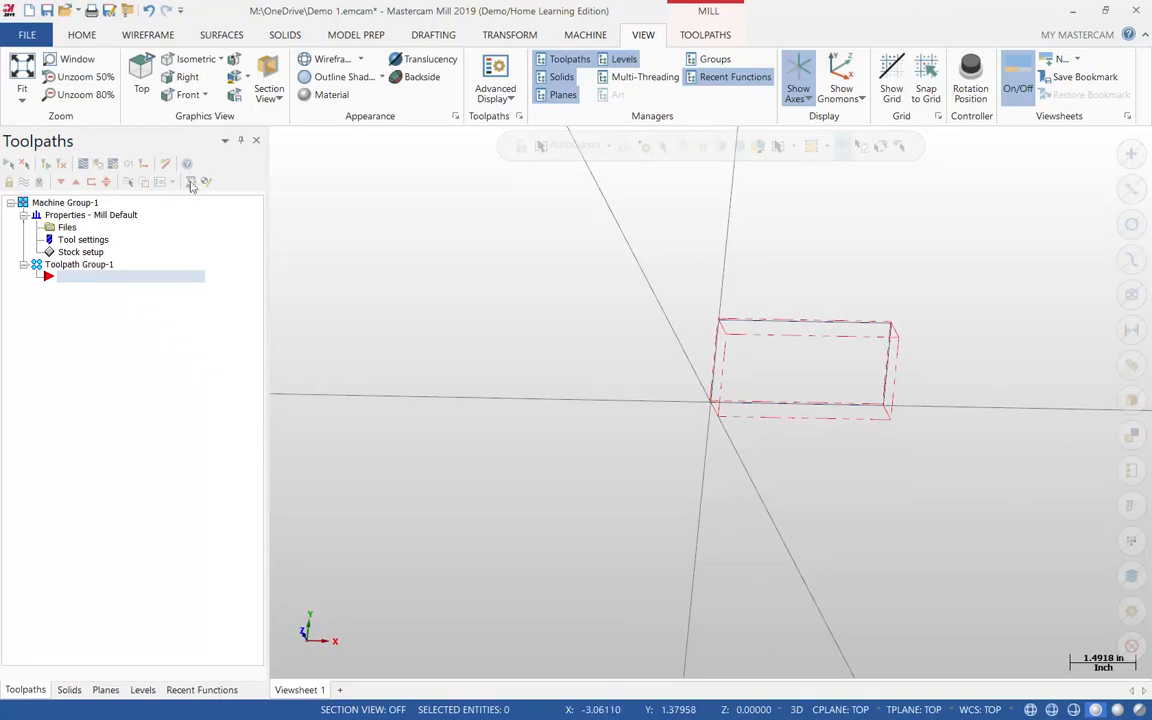
# - Return to the Top view, review the machine group's tool settings and stock setup, and accept the properties
pyautogui.click(137, 72)
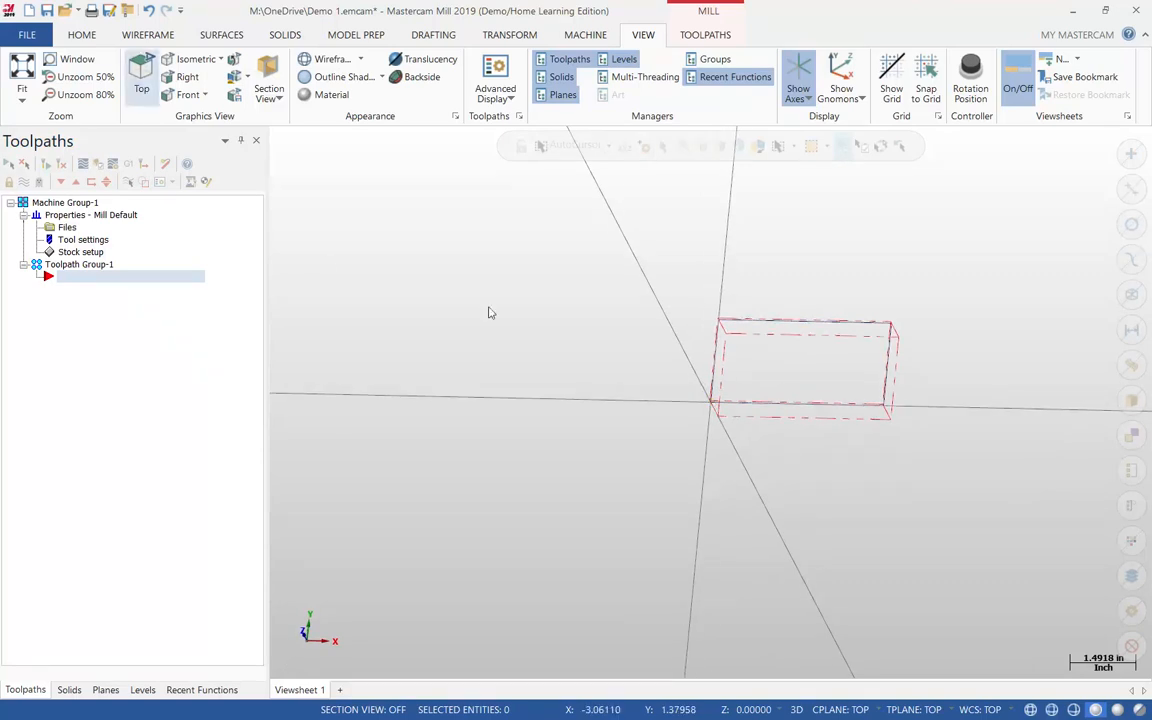
pyautogui.click(80, 253)
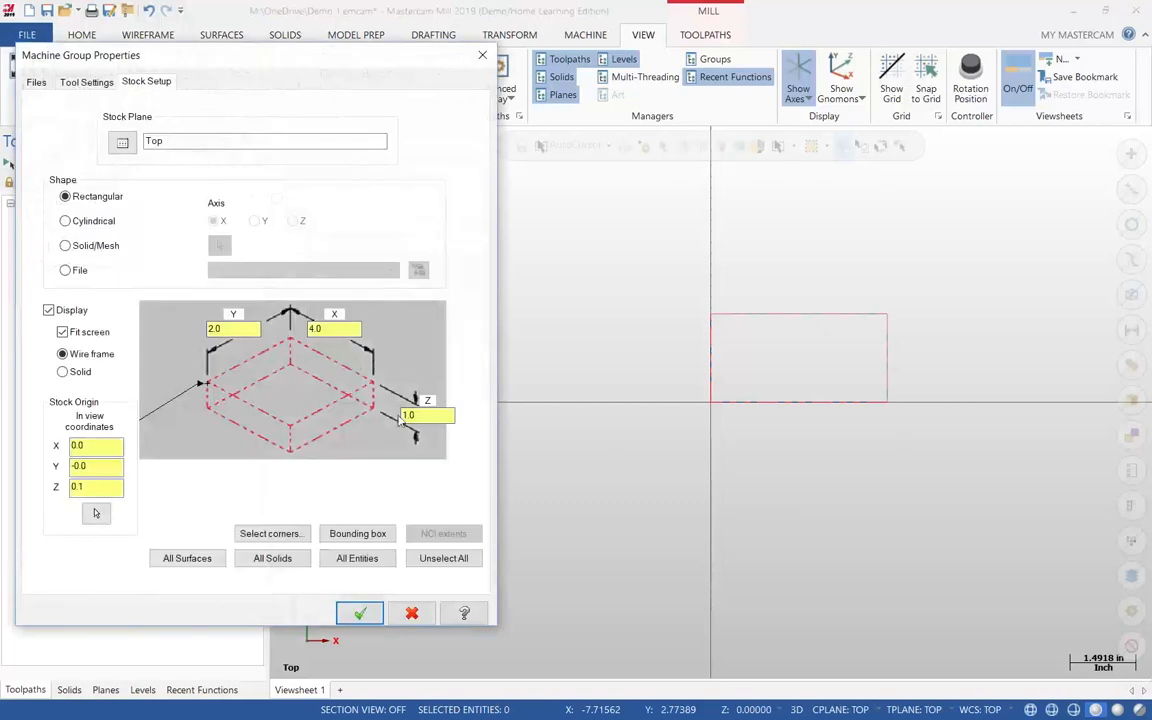
pyautogui.moveTo(290, 53); pyautogui.dragTo(561, 56)
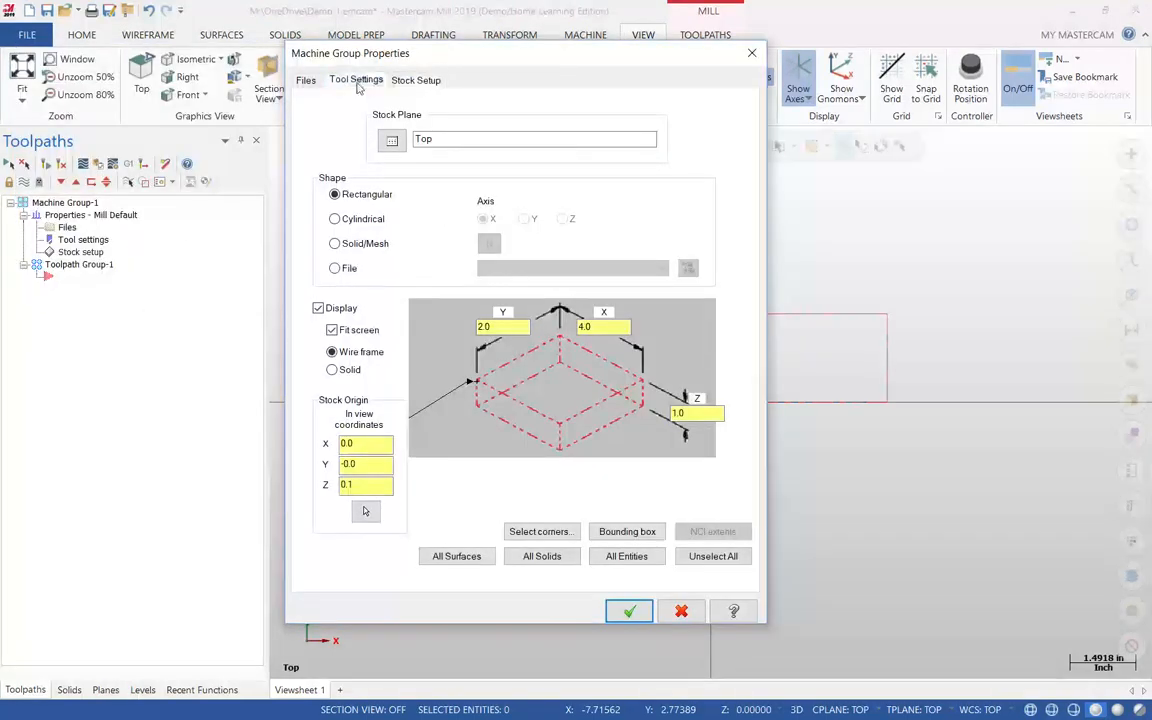
pyautogui.click(355, 78)
pyautogui.click(408, 79)
pyautogui.click(358, 80)
pyautogui.click(410, 80)
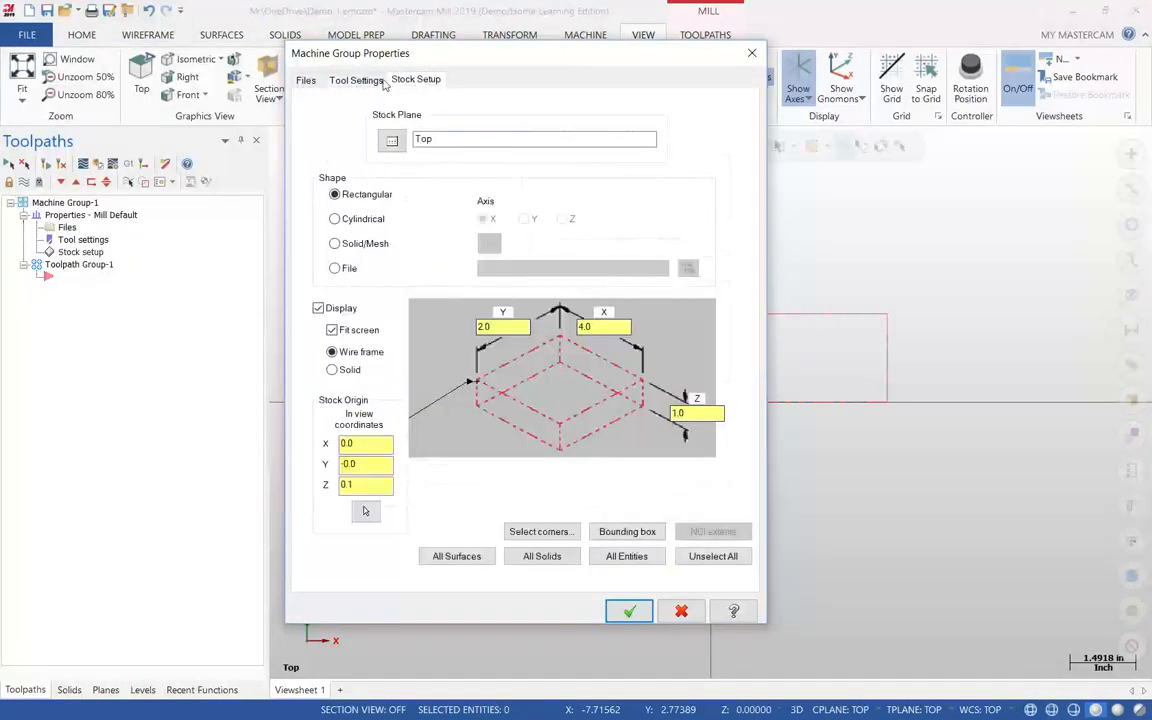
pyautogui.click(360, 80)
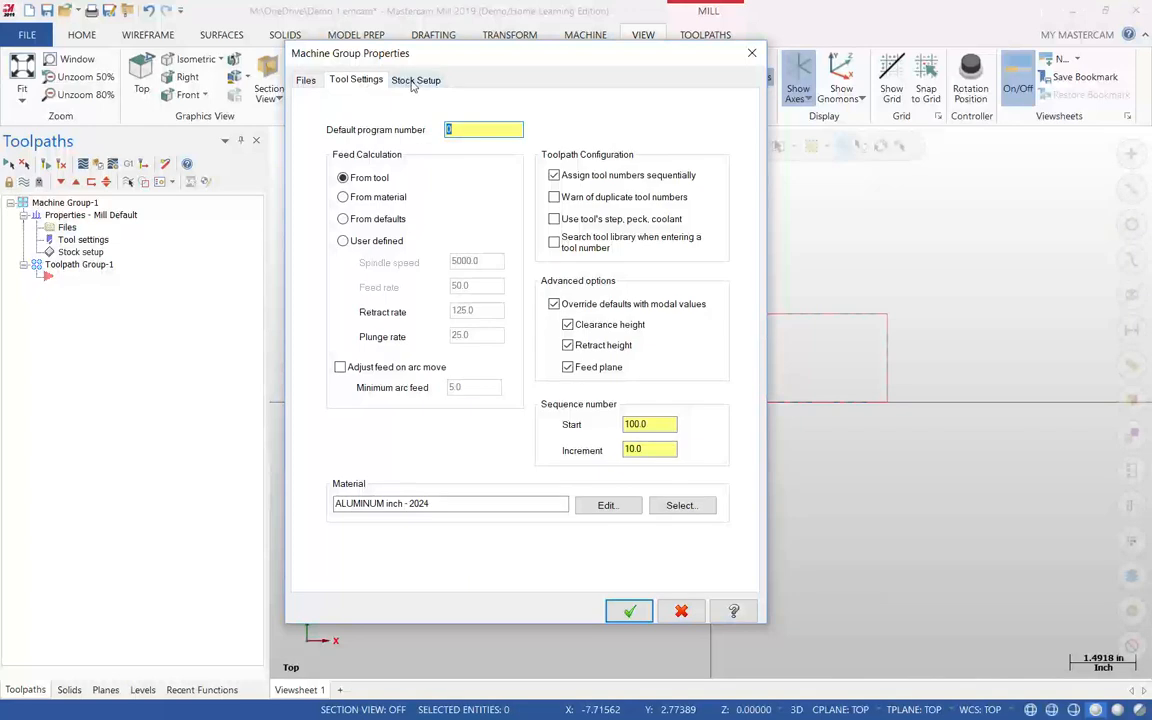
pyautogui.click(413, 81)
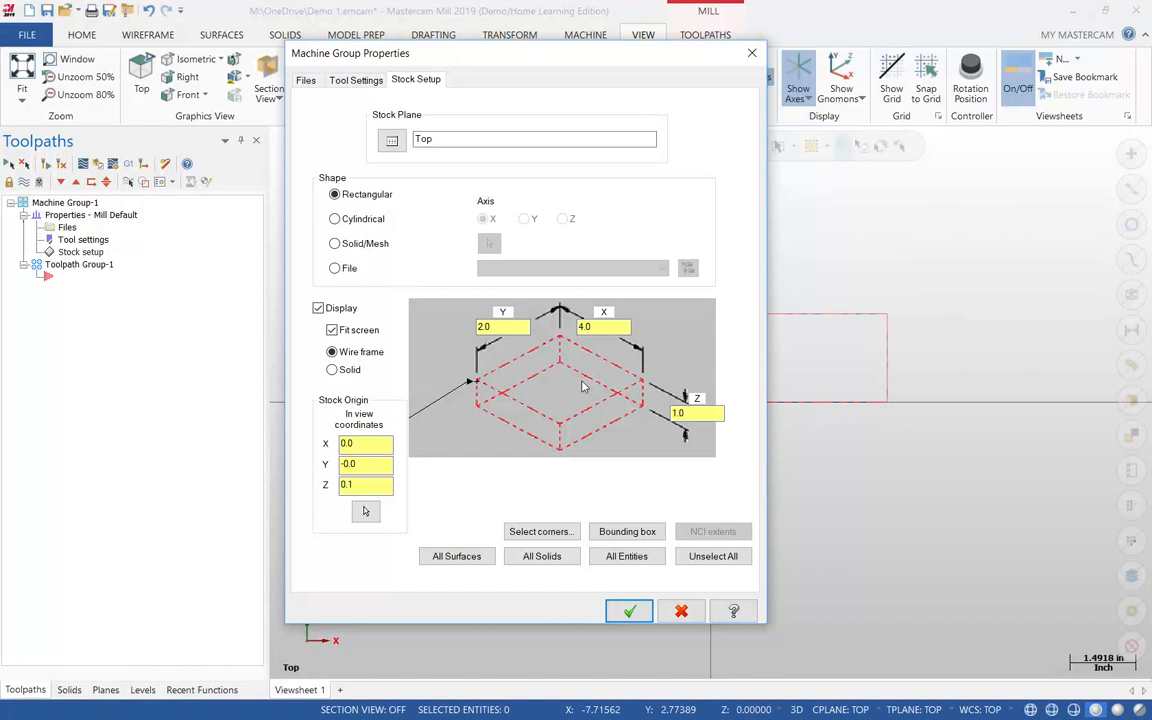
pyautogui.moveTo(584, 59); pyautogui.dragTo(412, 60)
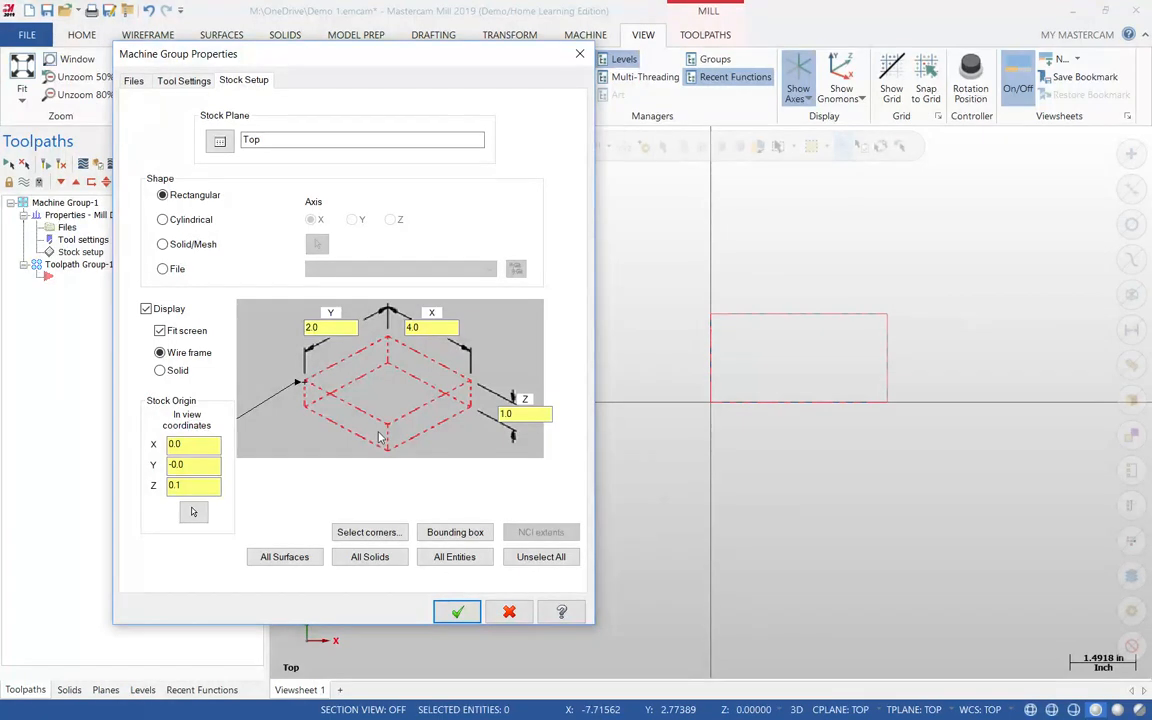
pyautogui.click(458, 612)
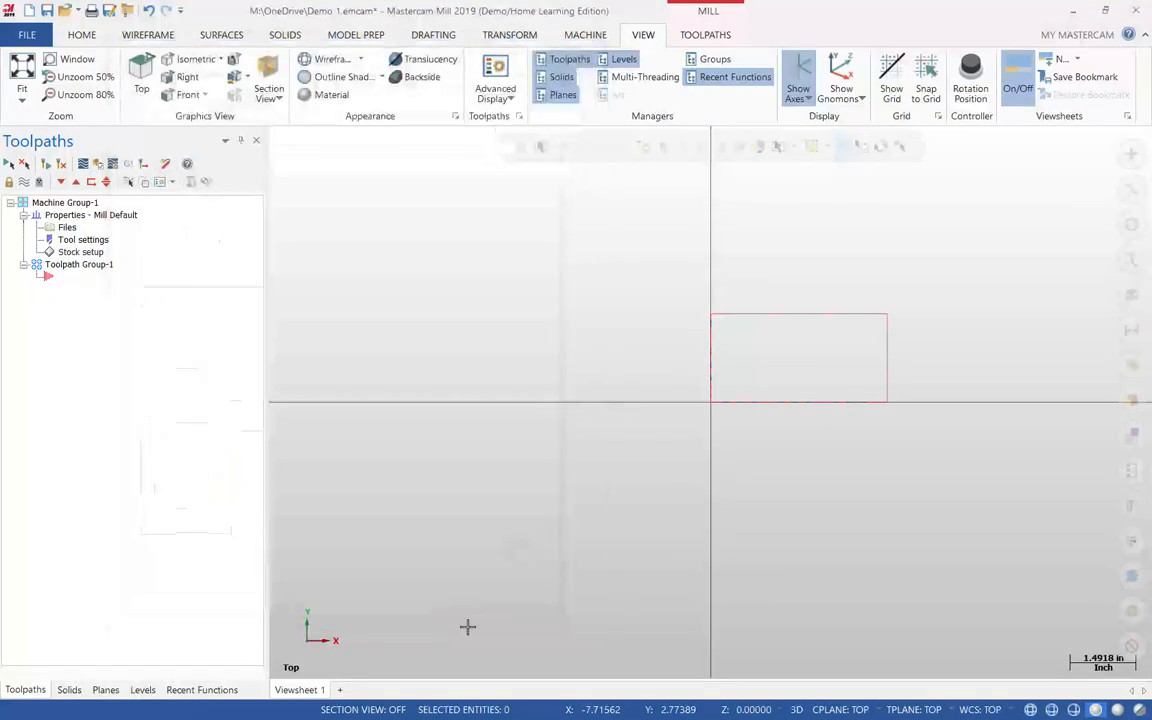